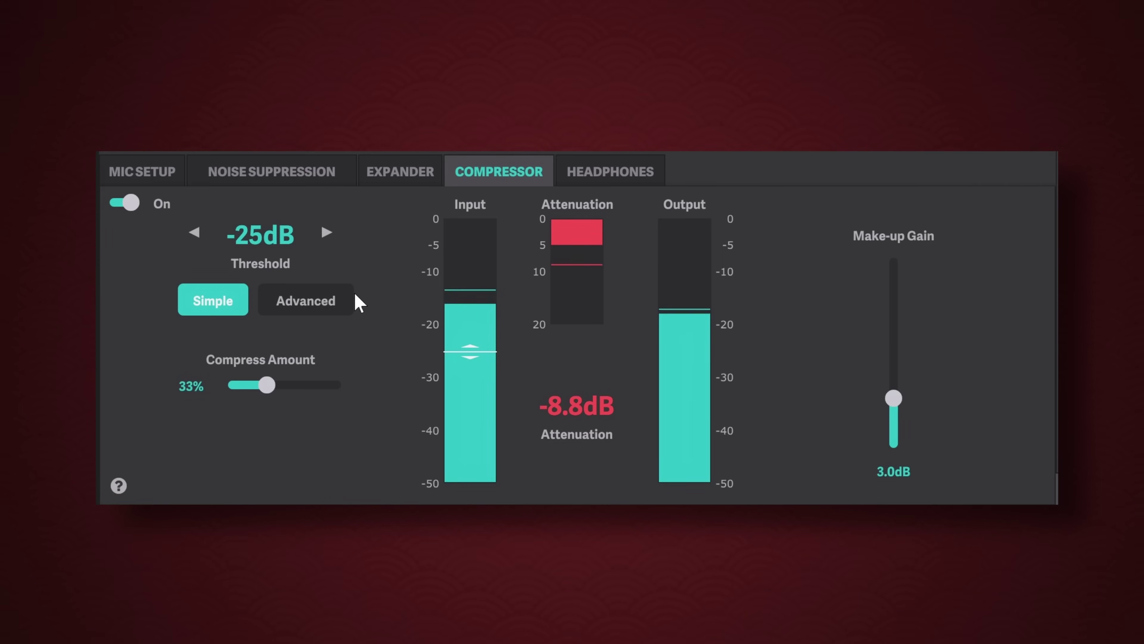
# Switch from the compressor view to the mic's EXPANDER settings
pyautogui.click(401, 178)
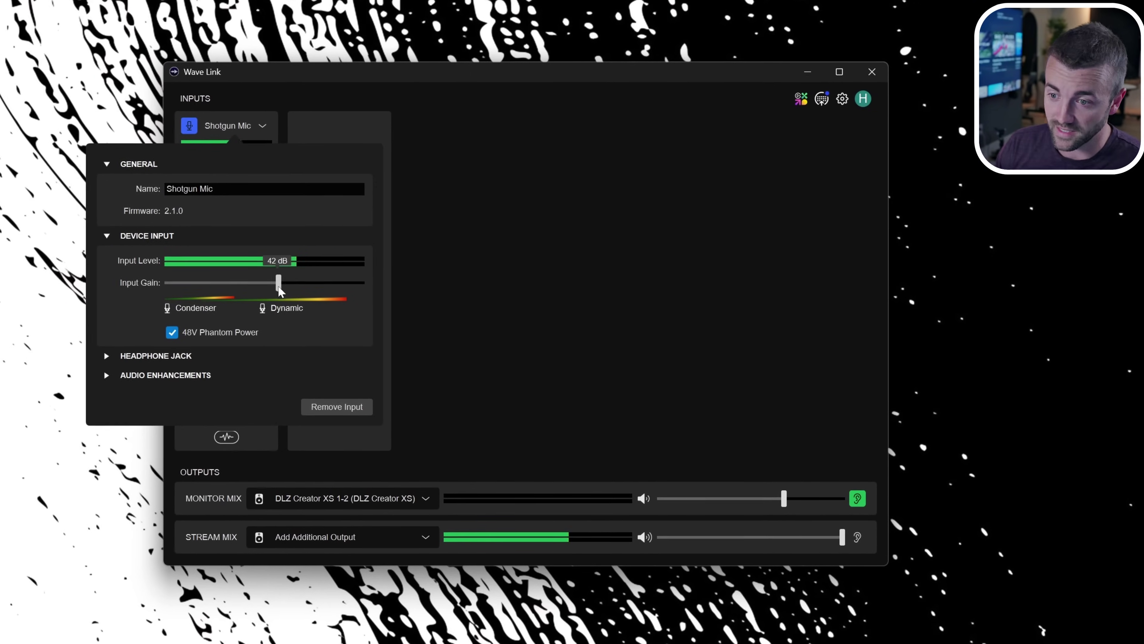
# Add Voice Chat in input slot 2, then lower Spotify's monitor fader and raise its stream fader
pyautogui.click(109, 355)
pyautogui.click(498, 337)
pyautogui.click(332, 282)
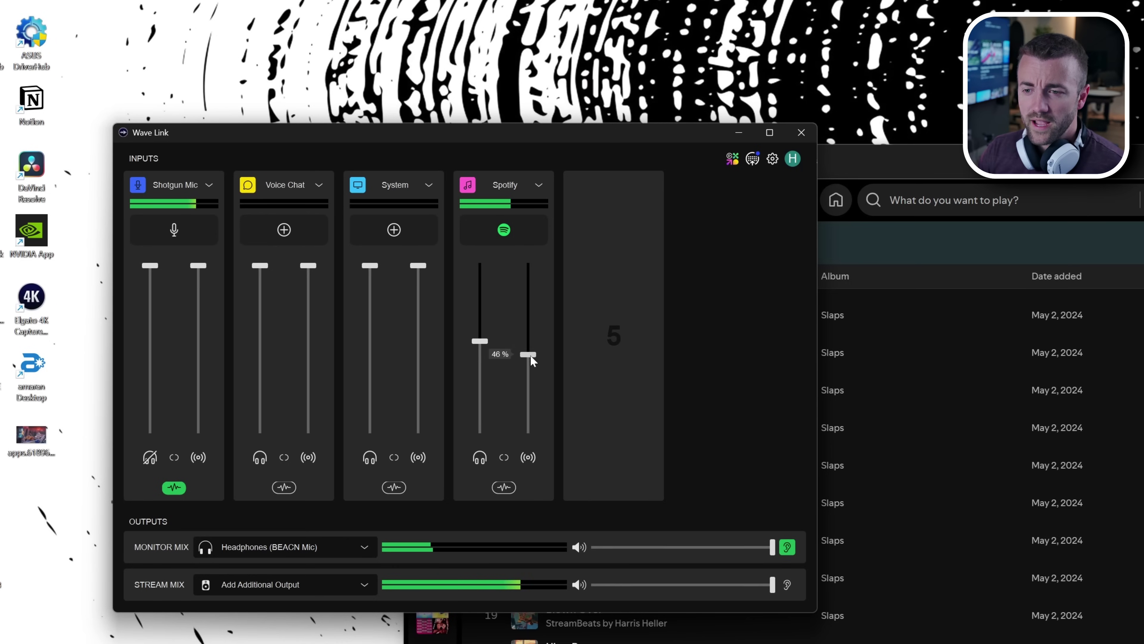
pyautogui.moveTo(530, 356); pyautogui.dragTo(480, 348)
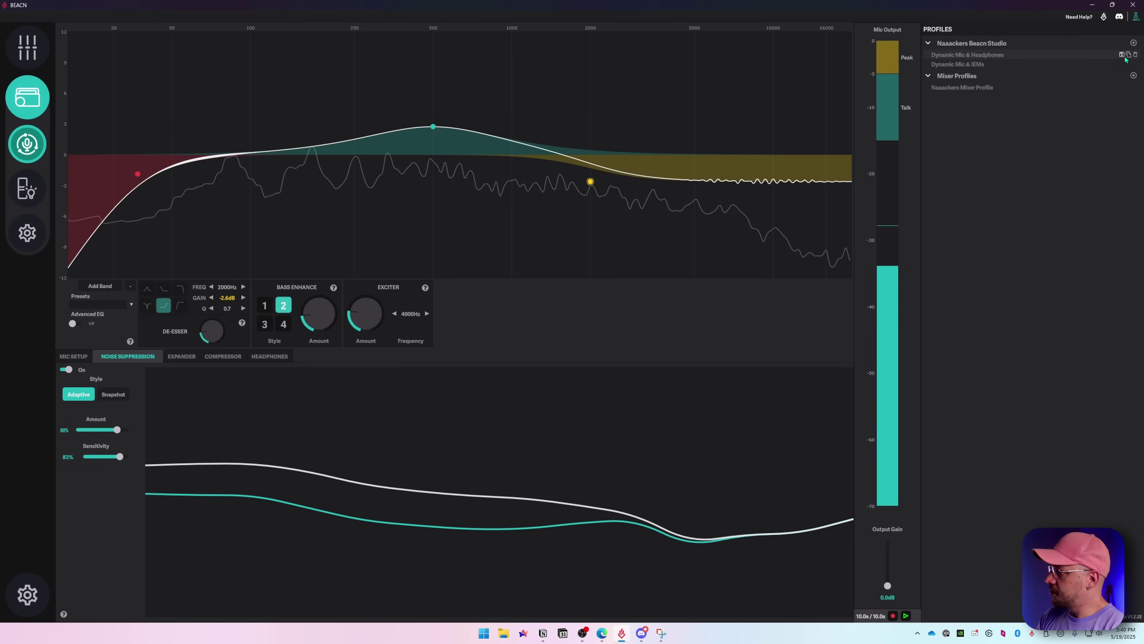
# Create a mic profile named 'Senpai' and a mixer profile named 'Senpai Mix'
pyautogui.click(1133, 44)
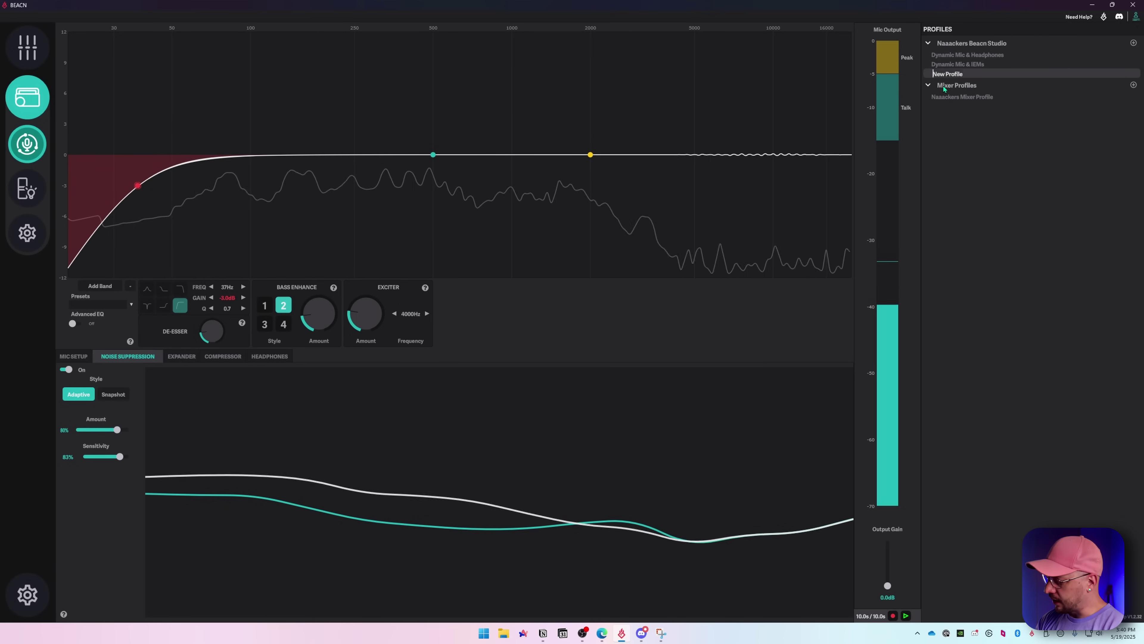
pyautogui.write('Senpai')
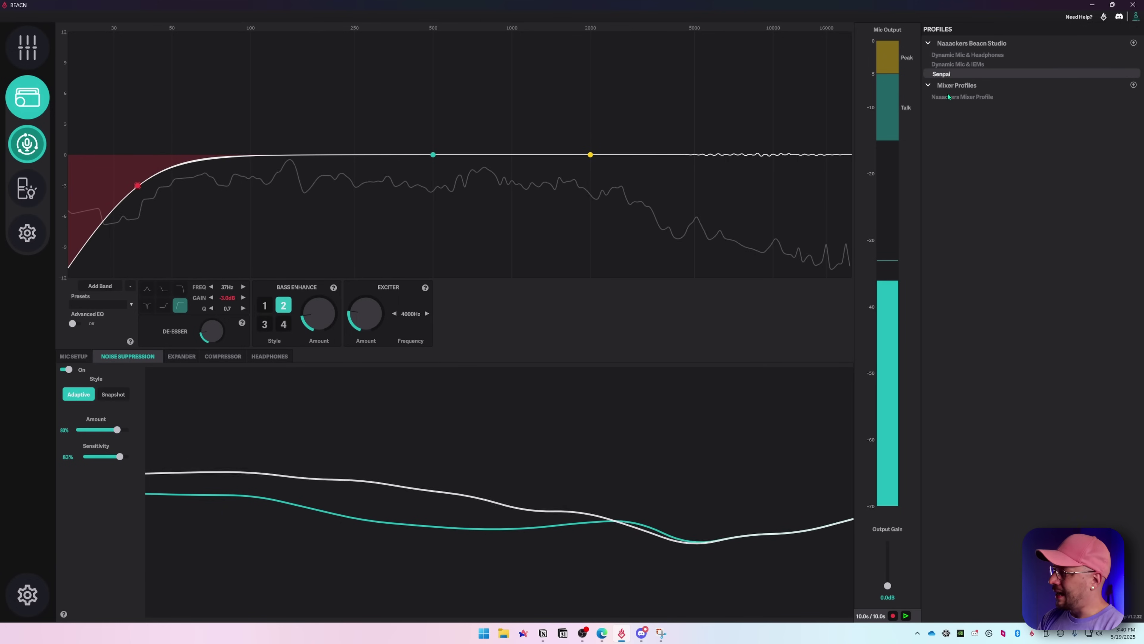
pyautogui.press('Return')
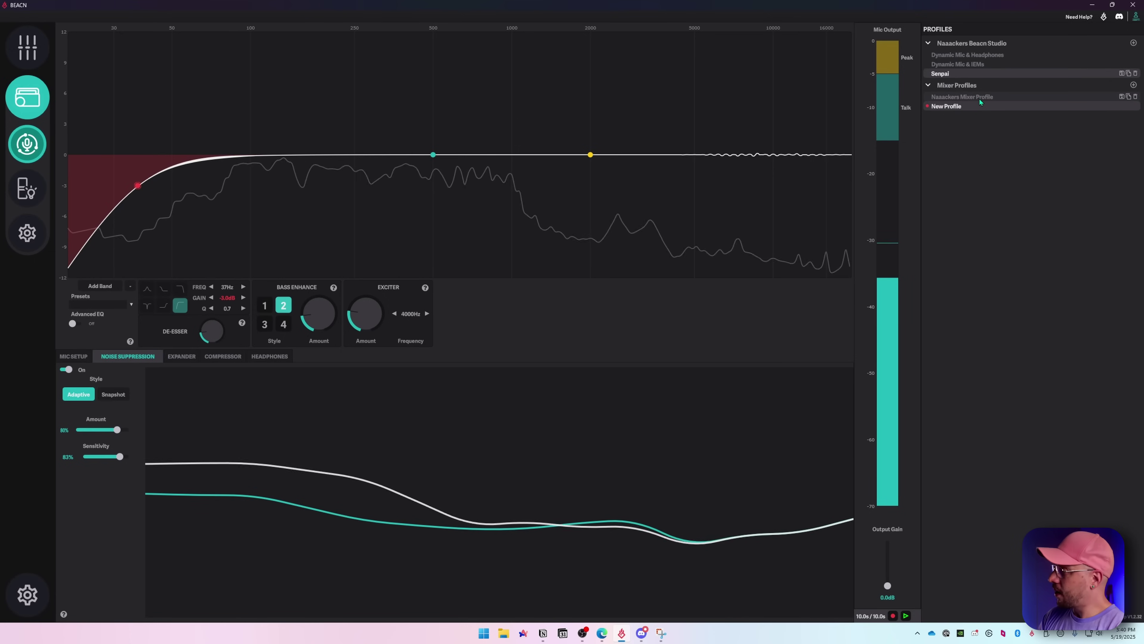
pyautogui.rightClick(964, 110)
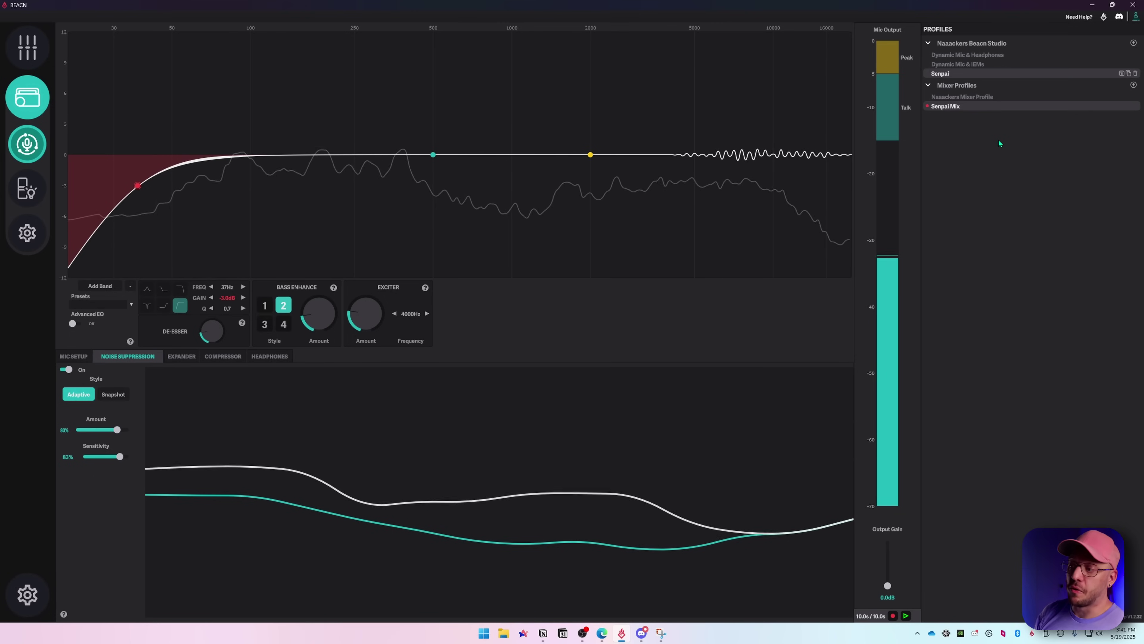
pyautogui.click(269, 356)
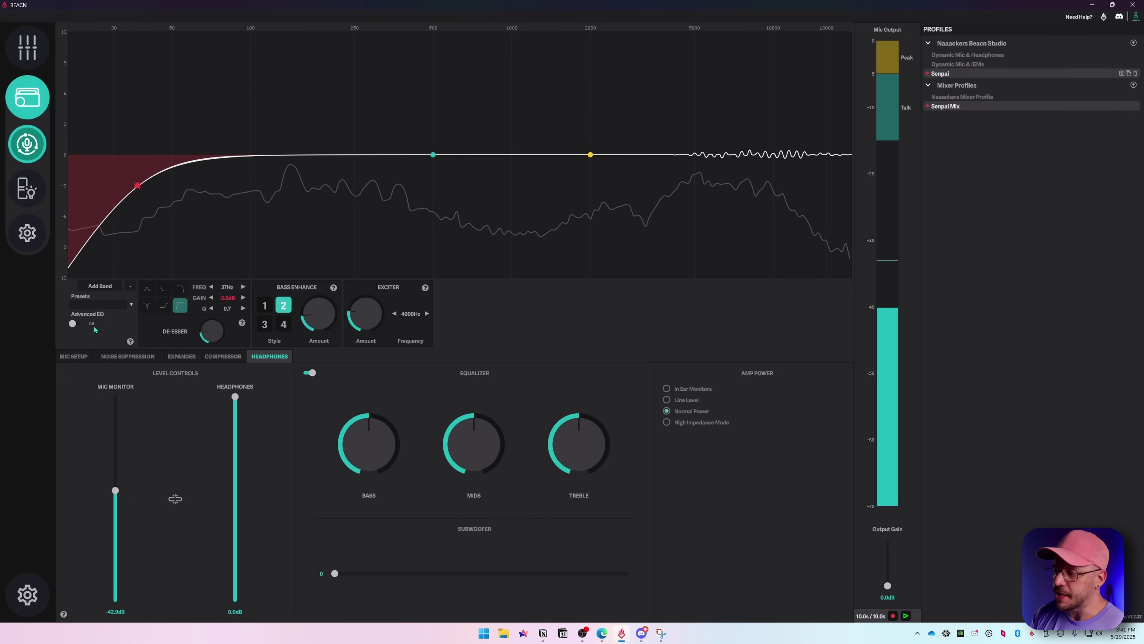
# Adjust the linked mic monitor and headphone levels, unlink them, and set the subwoofer to 3
pyautogui.click(175, 498)
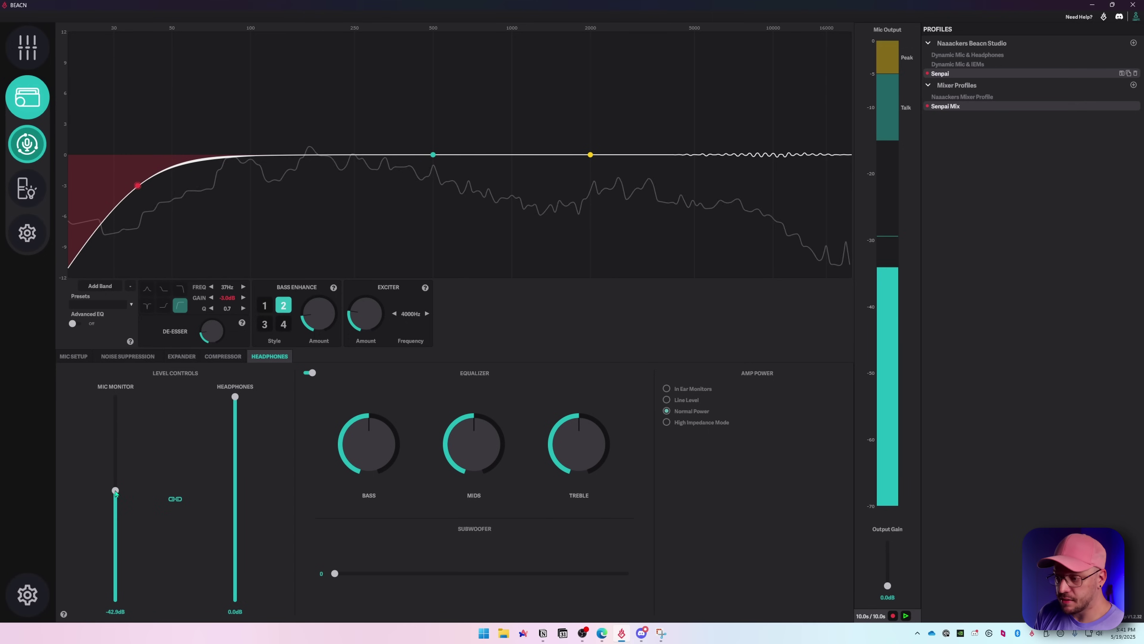
pyautogui.moveTo(125, 486); pyautogui.dragTo(120, 517)
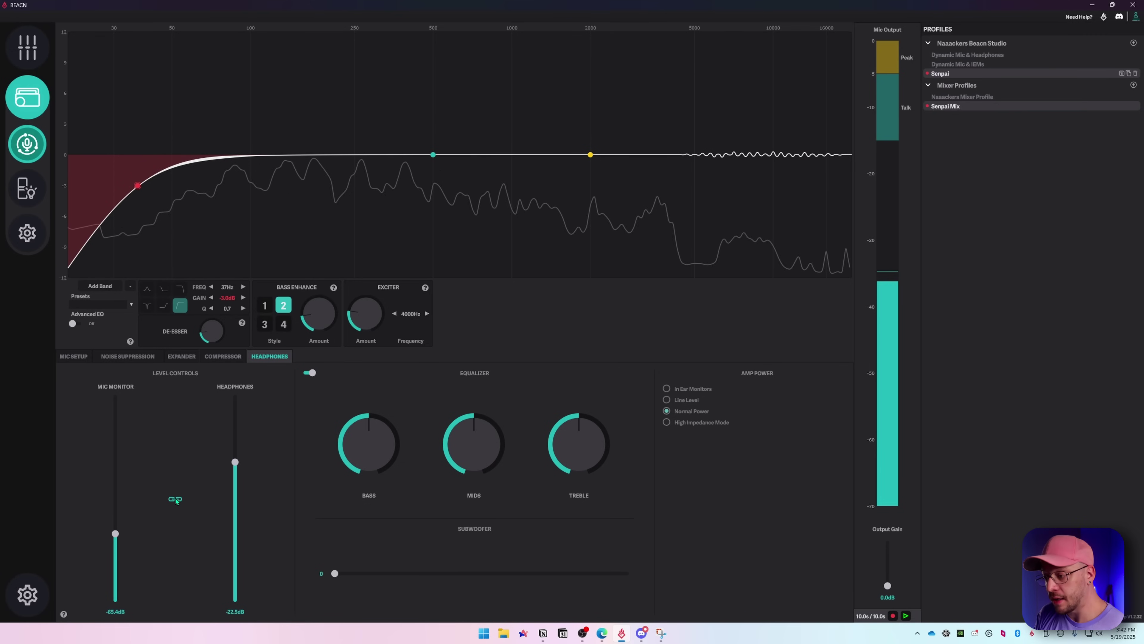
pyautogui.moveTo(116, 533); pyautogui.dragTo(115, 452)
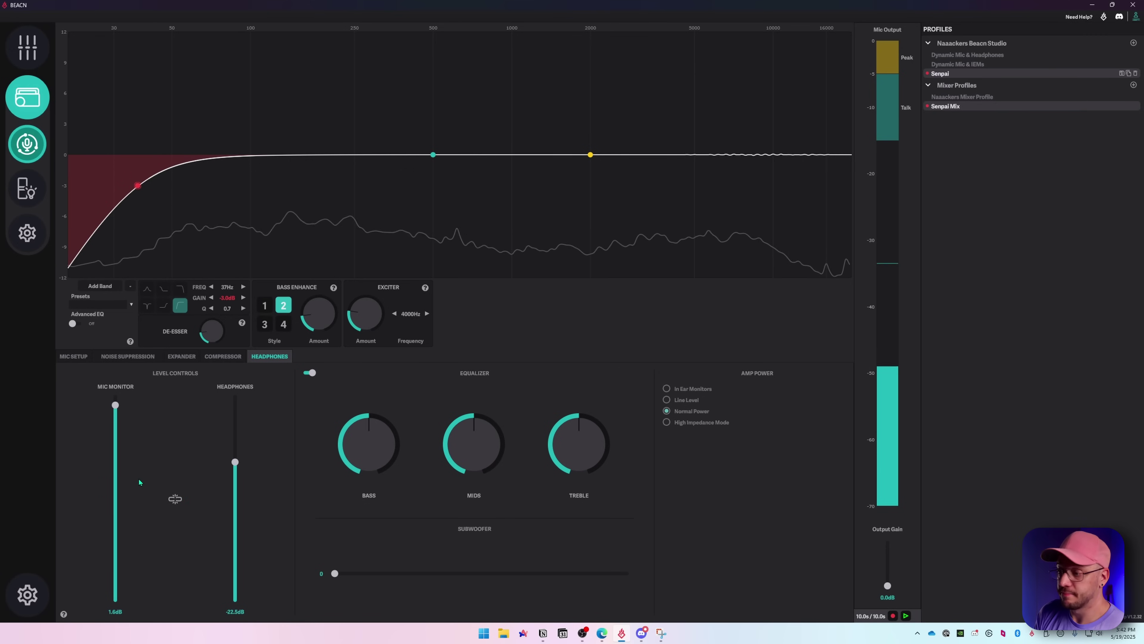
pyautogui.moveTo(235, 462); pyautogui.dragTo(235, 423)
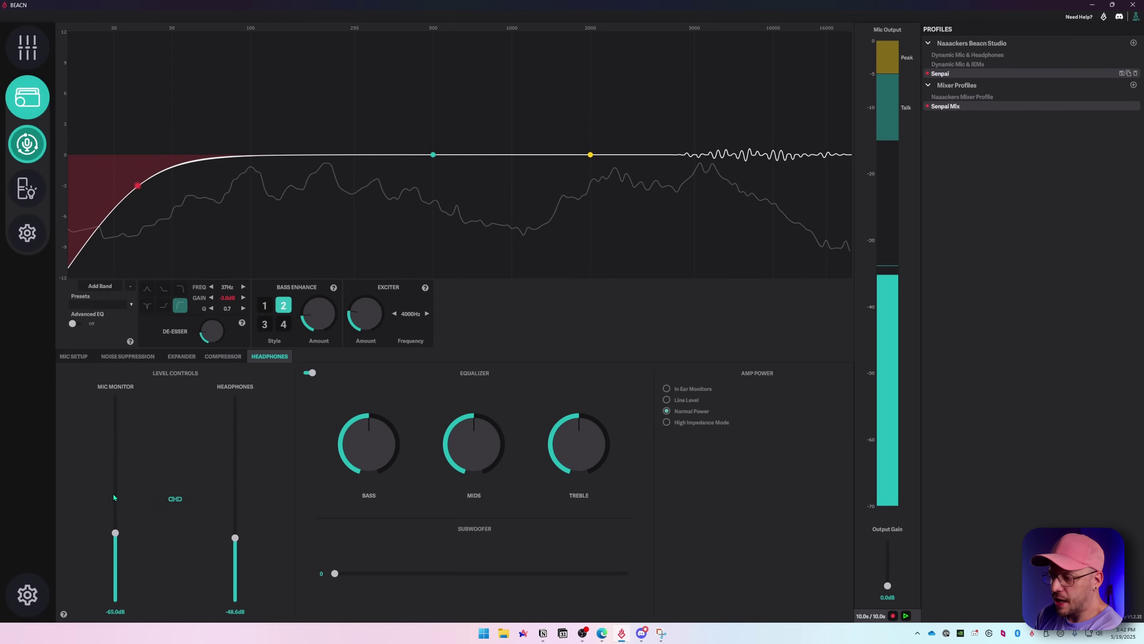
pyautogui.moveTo(110, 519)
pyautogui.mouseDown()
pyautogui.moveTo(118, 429)
pyautogui.moveTo(120, 507)
pyautogui.mouseUp()
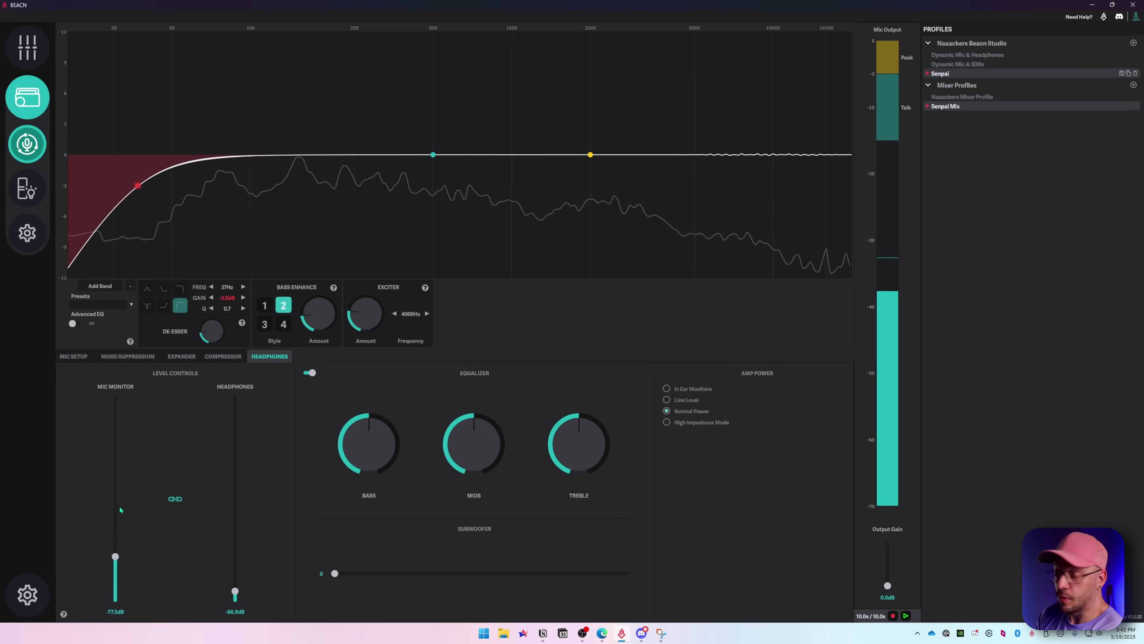
pyautogui.click(175, 498)
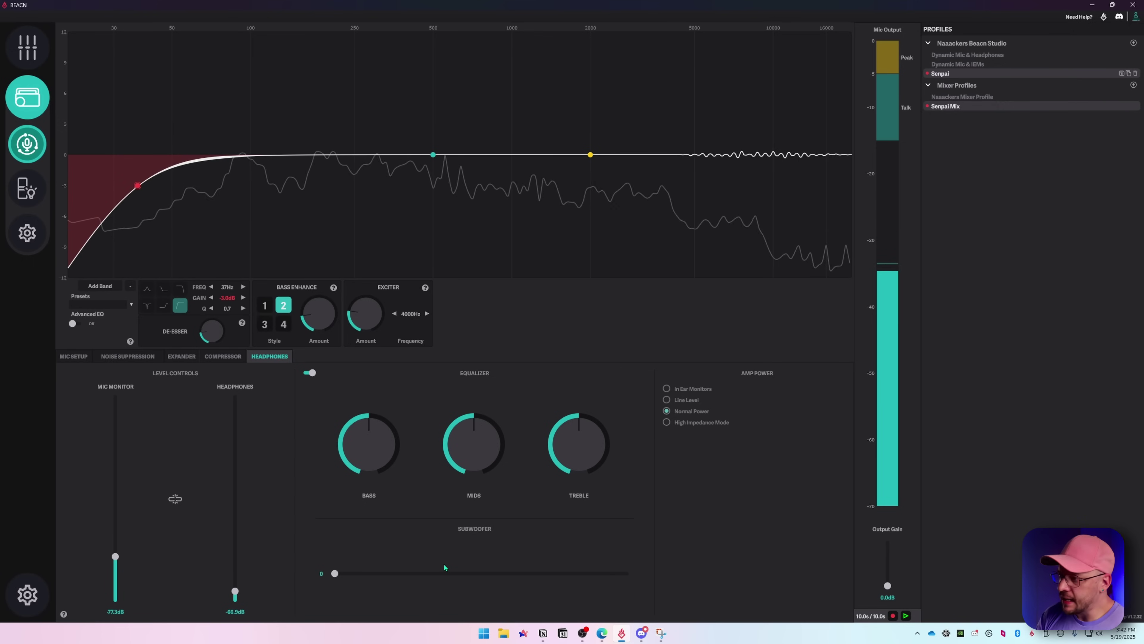
pyautogui.moveTo(475, 430)
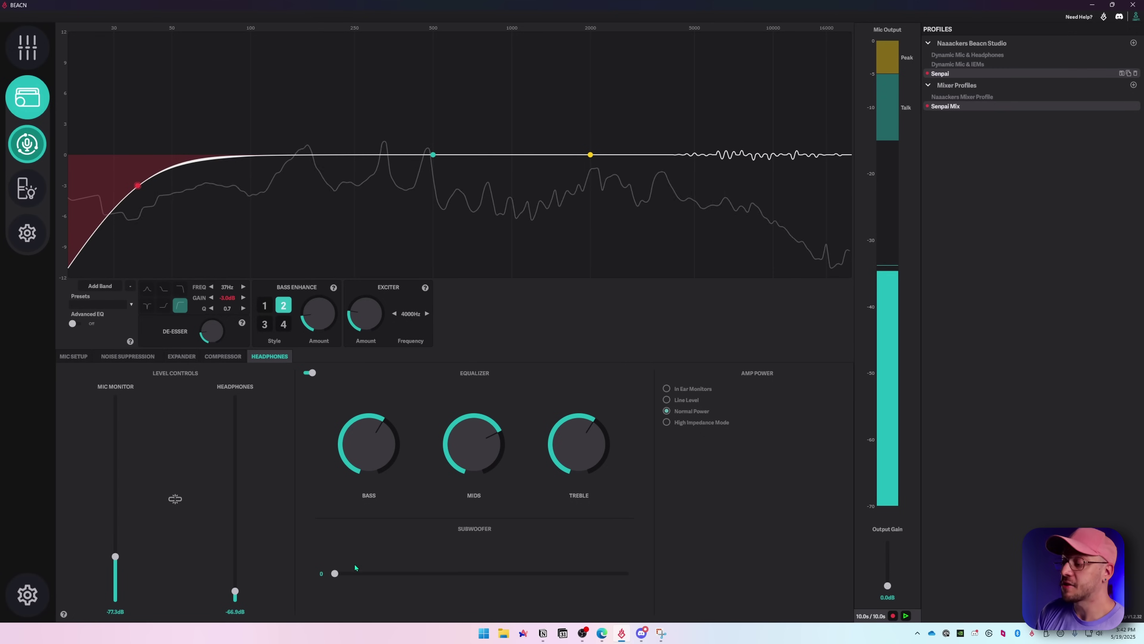
pyautogui.moveTo(344, 574); pyautogui.dragTo(422, 573)
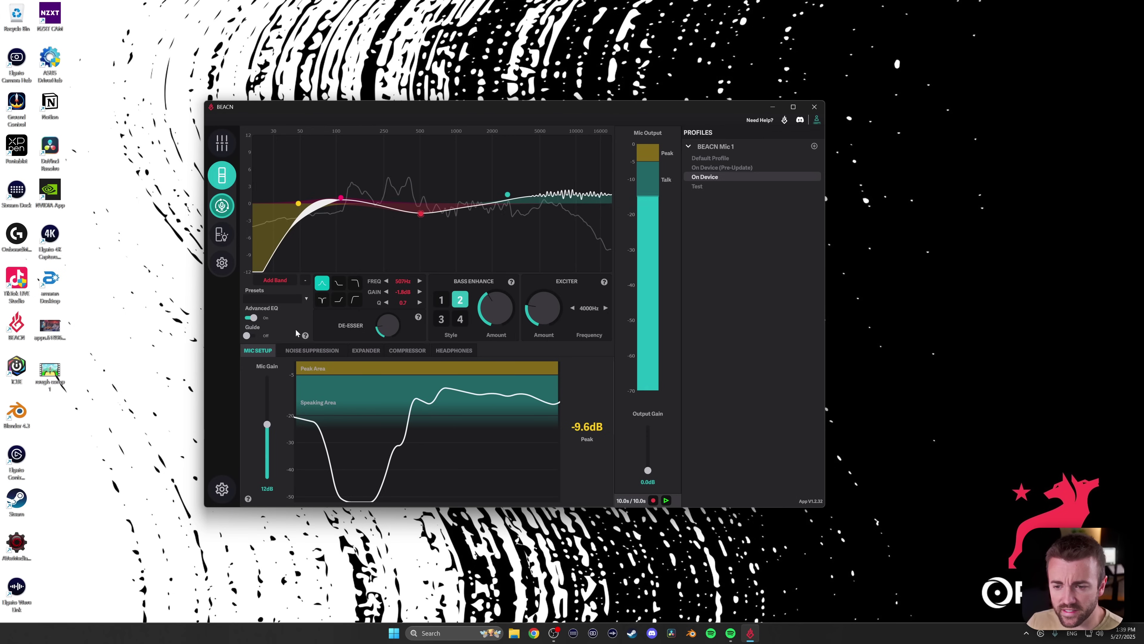
pyautogui.click(312, 351)
pyautogui.click(392, 354)
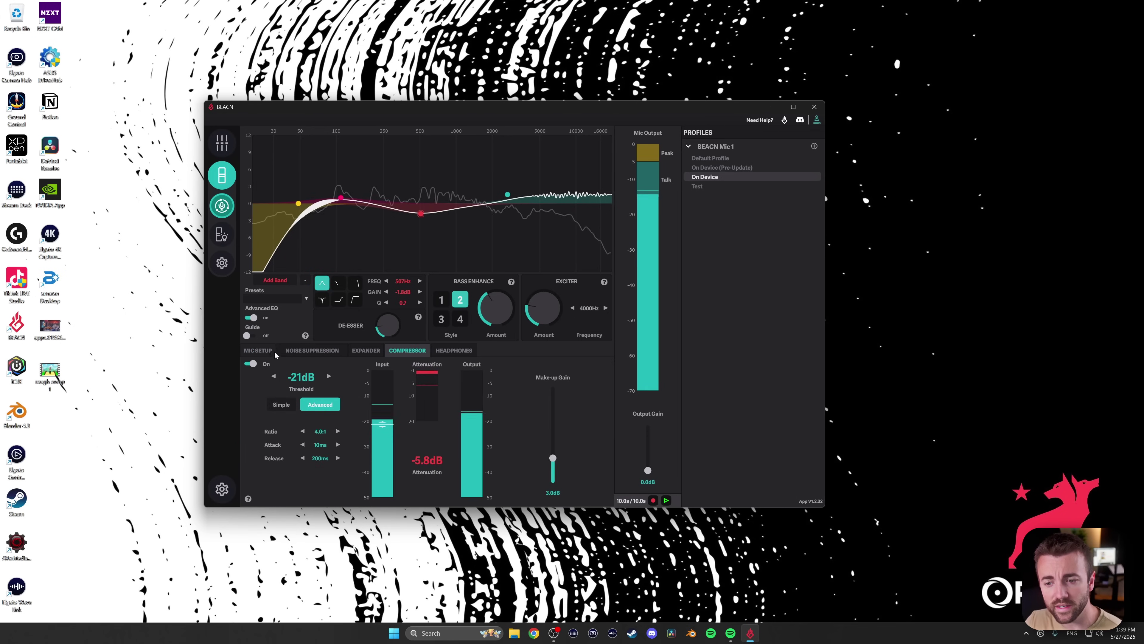
pyautogui.click(263, 352)
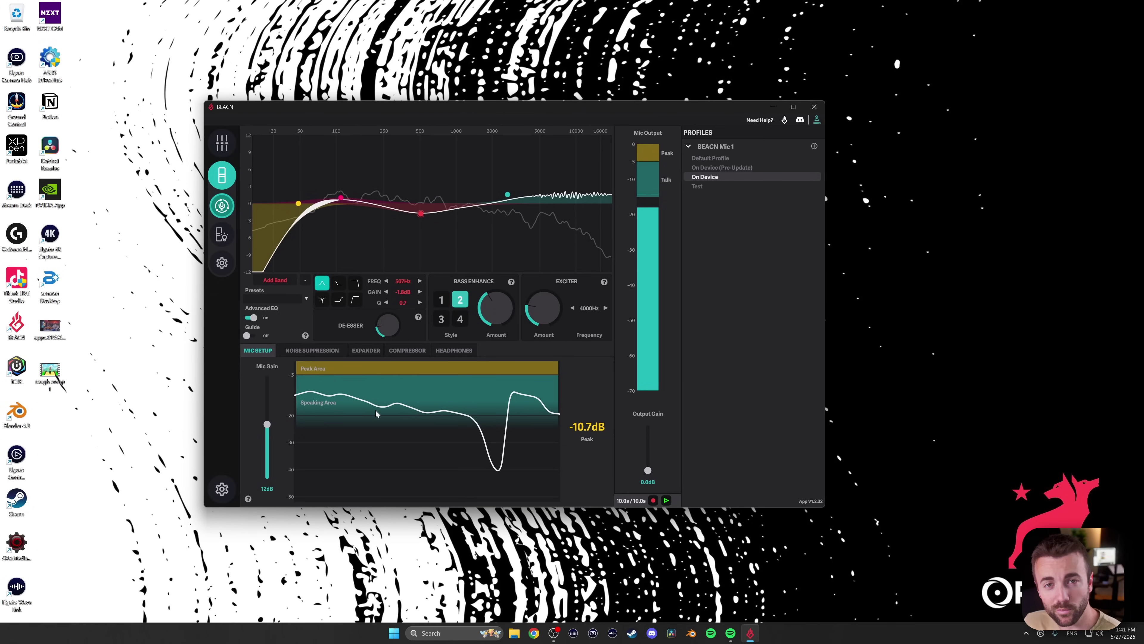
pyautogui.moveTo(268, 424); pyautogui.dragTo(267, 476)
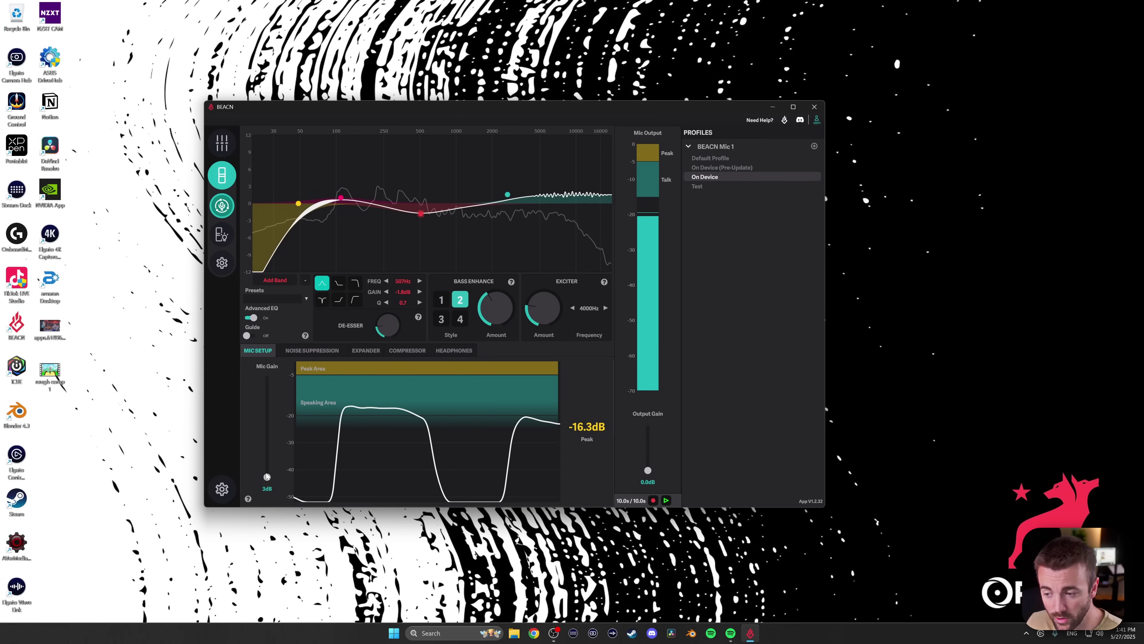
pyautogui.moveTo(267, 478); pyautogui.dragTo(268, 385)
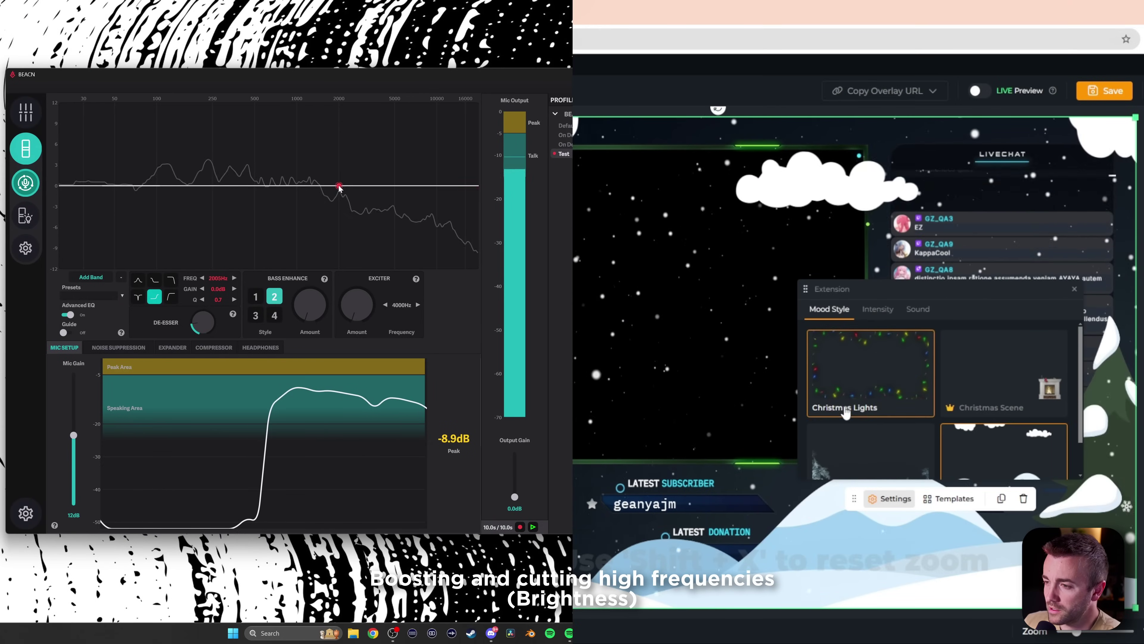
# Try treble shelf boosts and cuts (+5.8 dB, -9 dB), then reset the shelf to 0 dB
pyautogui.moveTo(314, 185); pyautogui.dragTo(395, 168)
pyautogui.moveTo(377, 169); pyautogui.dragTo(370, 230)
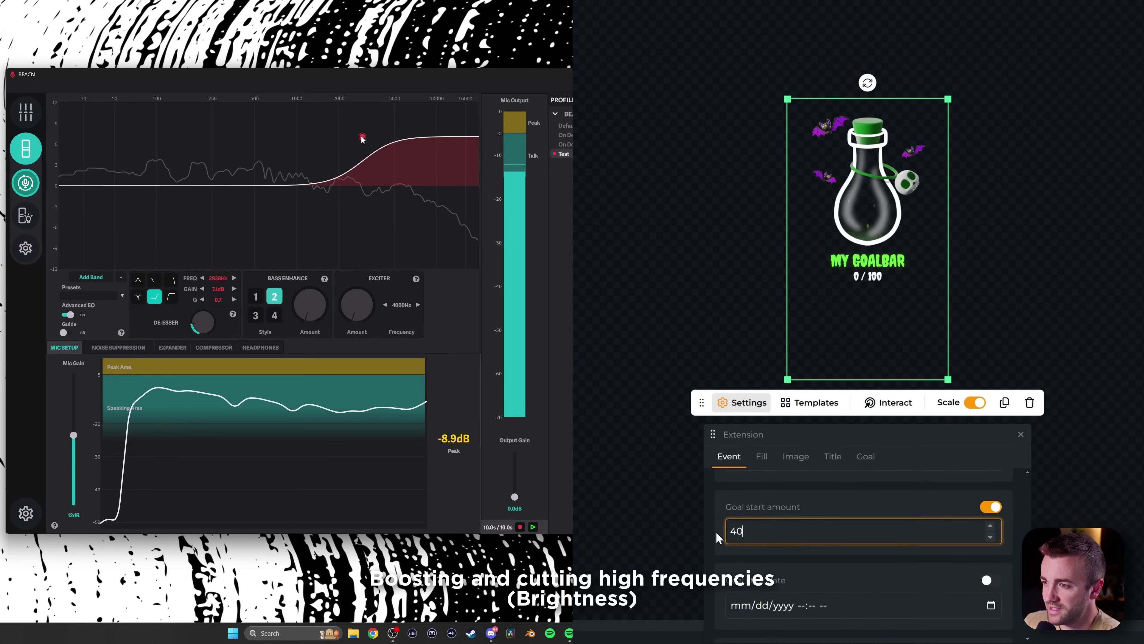
pyautogui.write('40')
pyautogui.moveTo(370, 230)
pyautogui.mouseDown()
pyautogui.moveTo(358, 251)
pyautogui.moveTo(367, 244)
pyautogui.mouseUp()
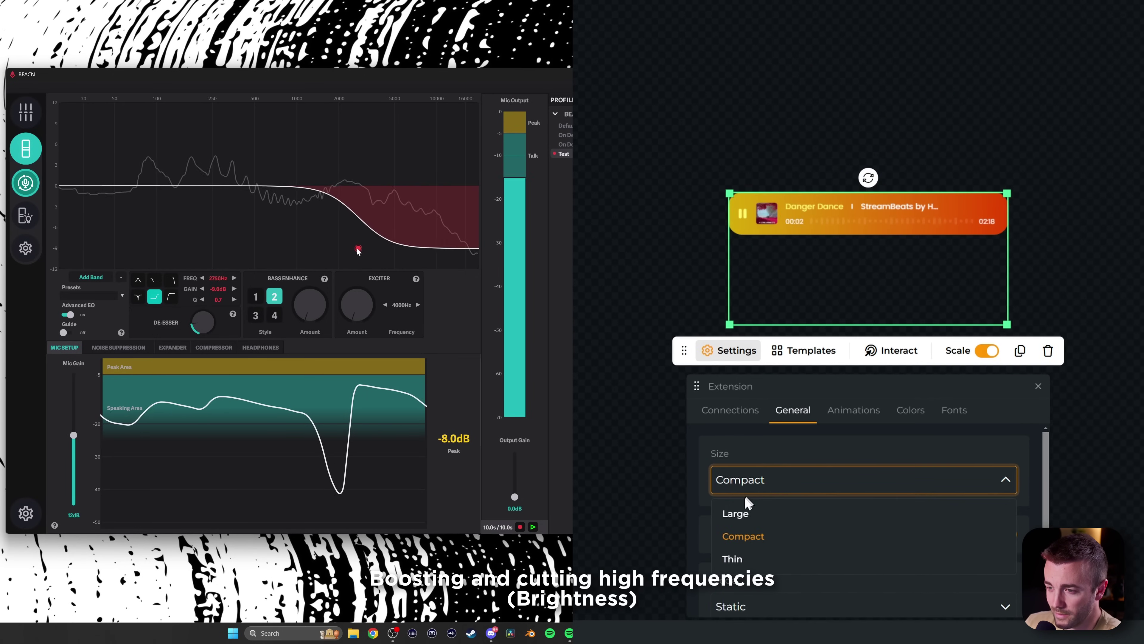
pyautogui.click(738, 513)
pyautogui.moveTo(366, 245); pyautogui.dragTo(367, 243)
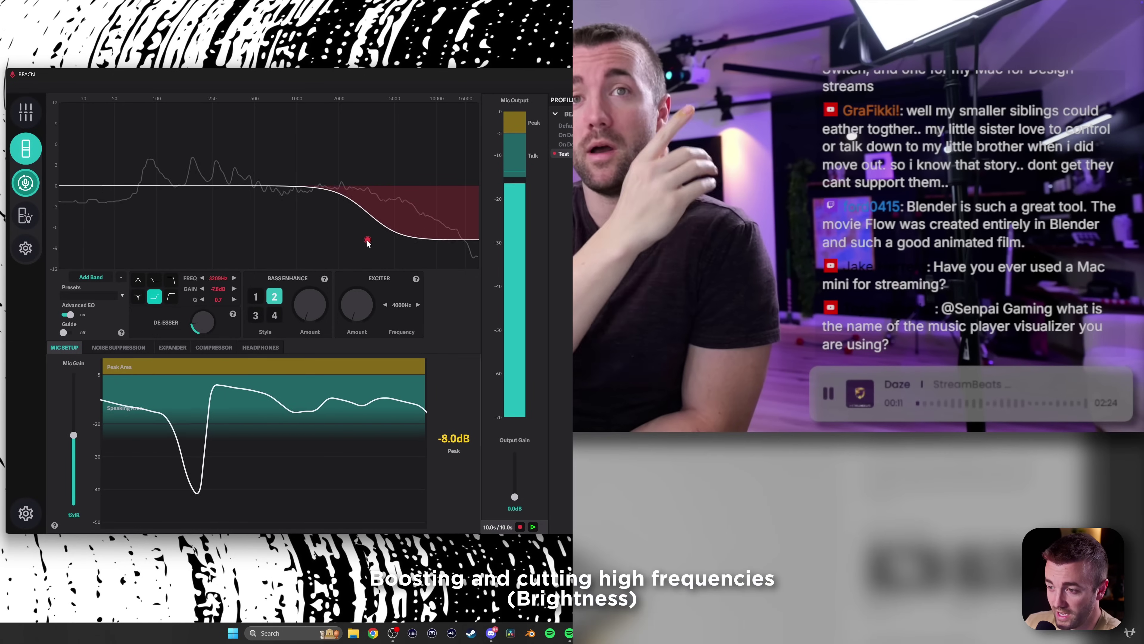
pyautogui.doubleClick(368, 240)
# Try a low bell boost near 106 Hz and reset it, then add a -6 dB mid dip
pyautogui.click(91, 276)
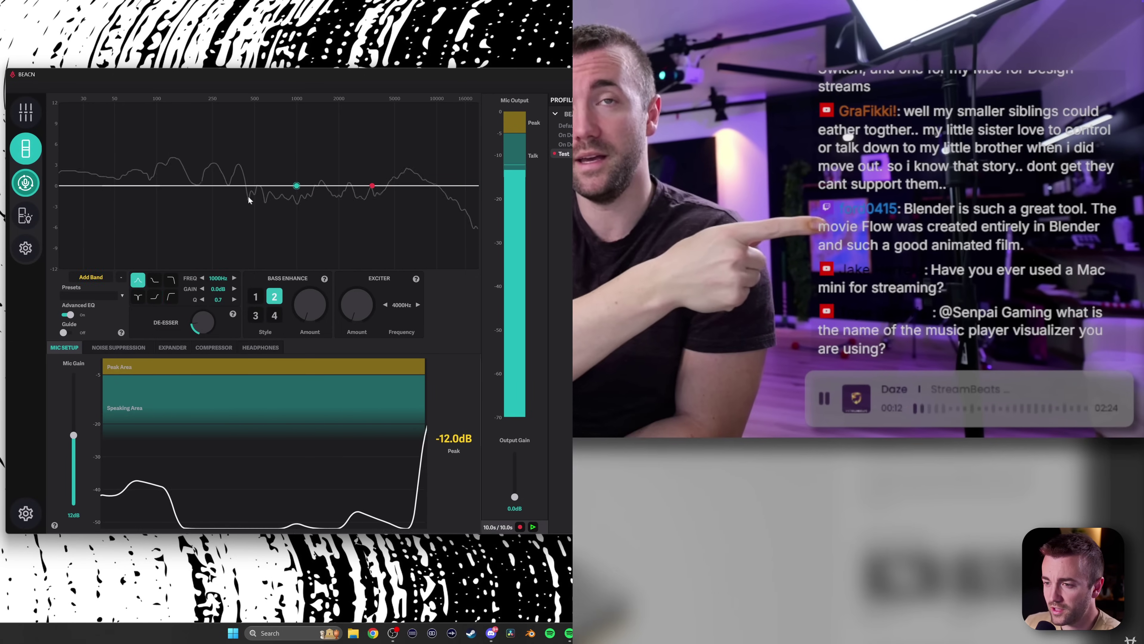
pyautogui.moveTo(235, 186); pyautogui.dragTo(160, 145)
pyautogui.moveTo(161, 145); pyautogui.dragTo(170, 251)
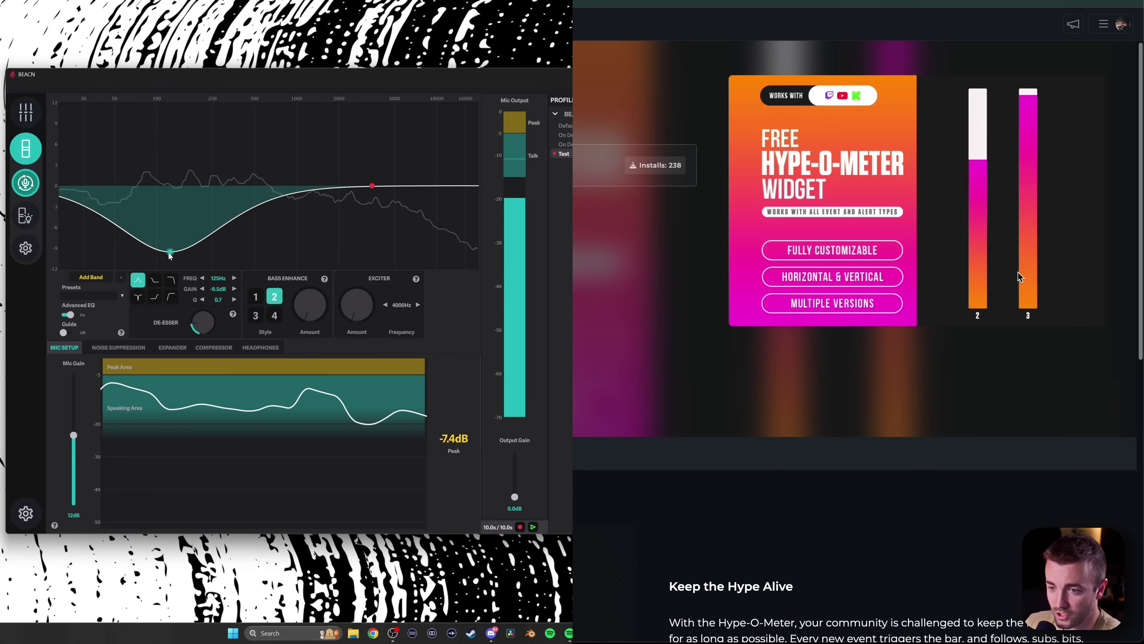
pyautogui.doubleClick(171, 249)
pyautogui.click(296, 186)
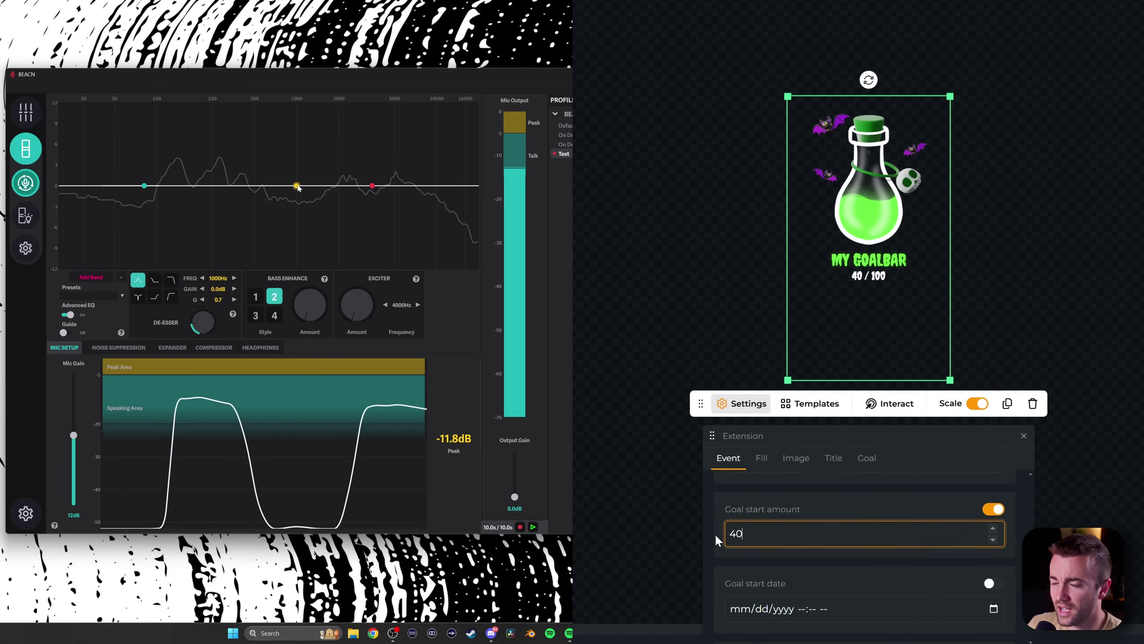
pyautogui.moveTo(294, 187); pyautogui.dragTo(256, 146)
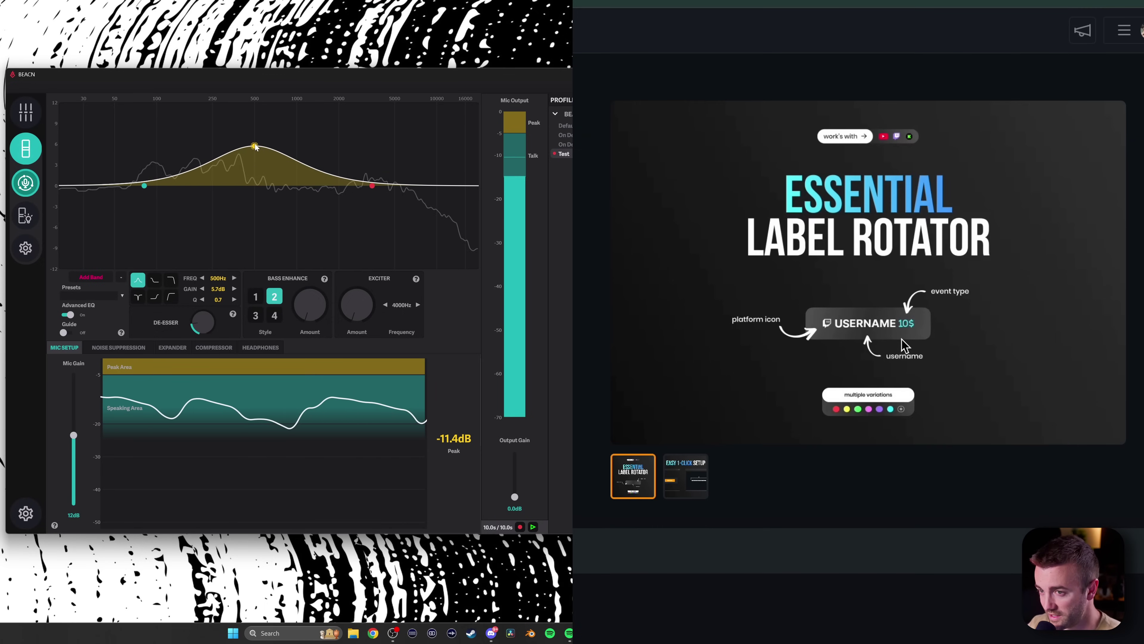
pyautogui.moveTo(255, 148); pyautogui.dragTo(256, 228)
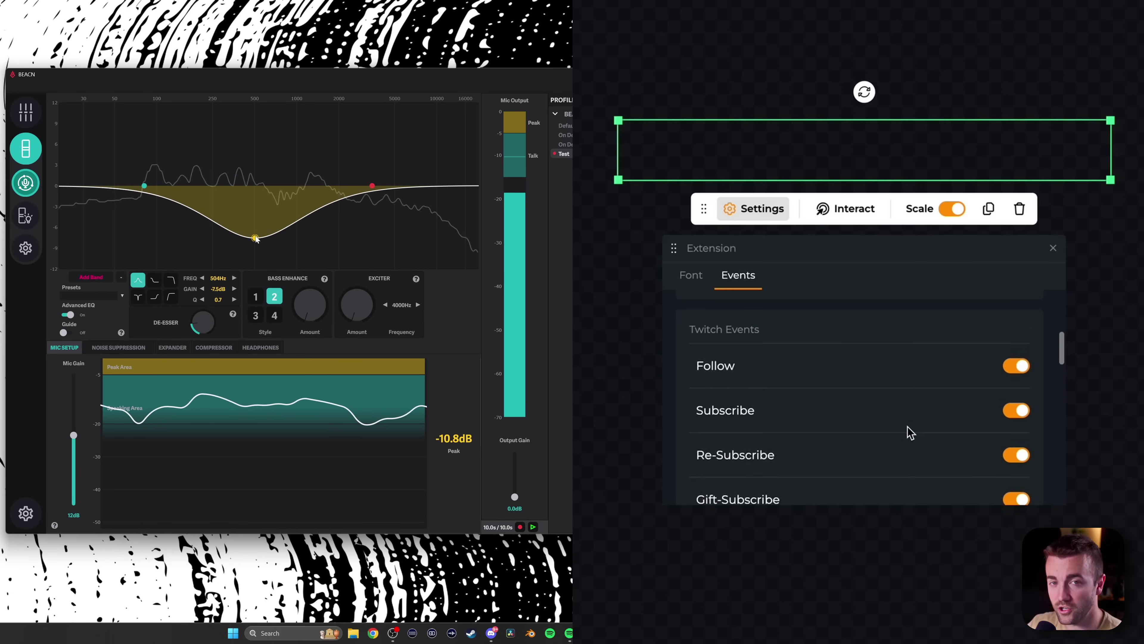
# Turn the 1000 Hz band into a high-pass filter with its cutoff near 564 Hz
pyautogui.click(157, 292)
pyautogui.click(171, 296)
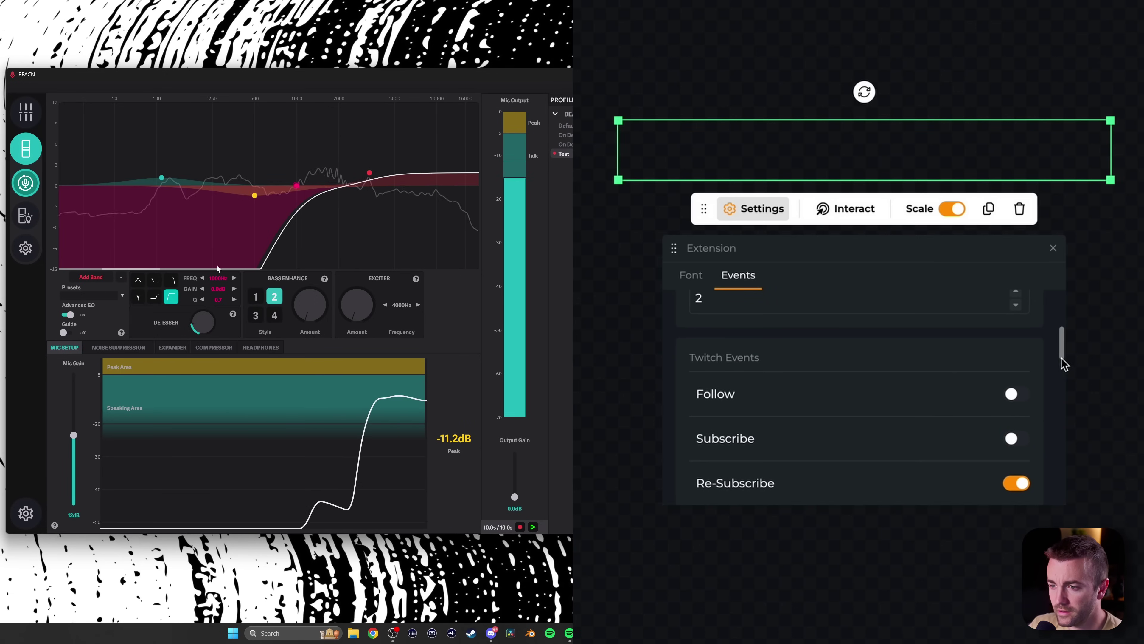
pyautogui.moveTo(296, 186); pyautogui.dragTo(117, 176)
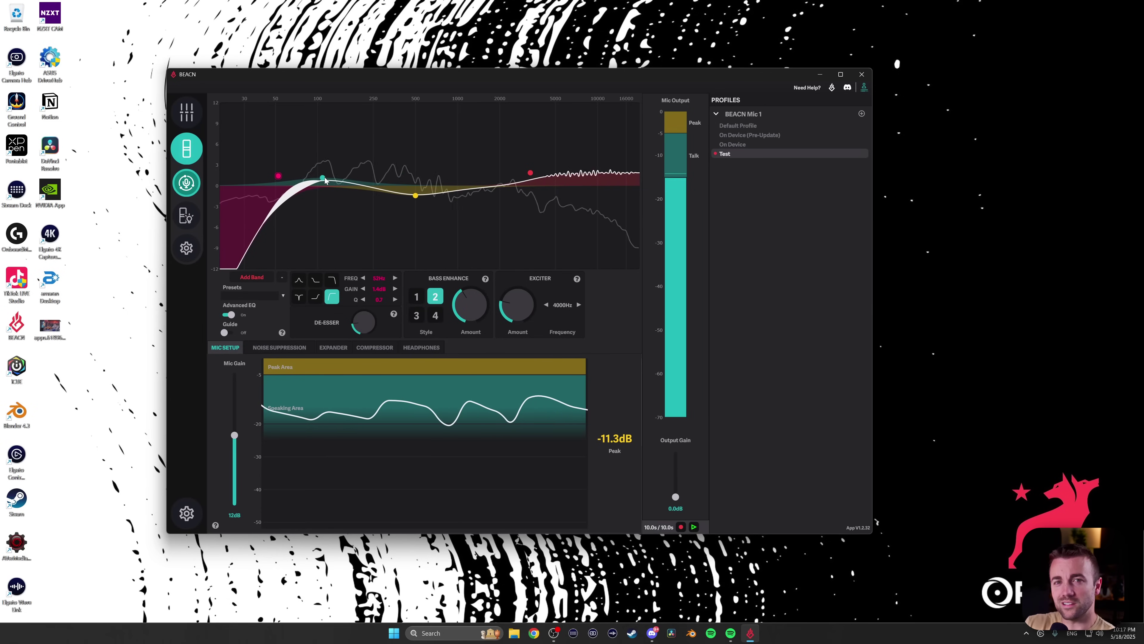
# Delete the high-shelf band, the yellow mid band and the teal 104 Hz band
pyautogui.click(323, 179)
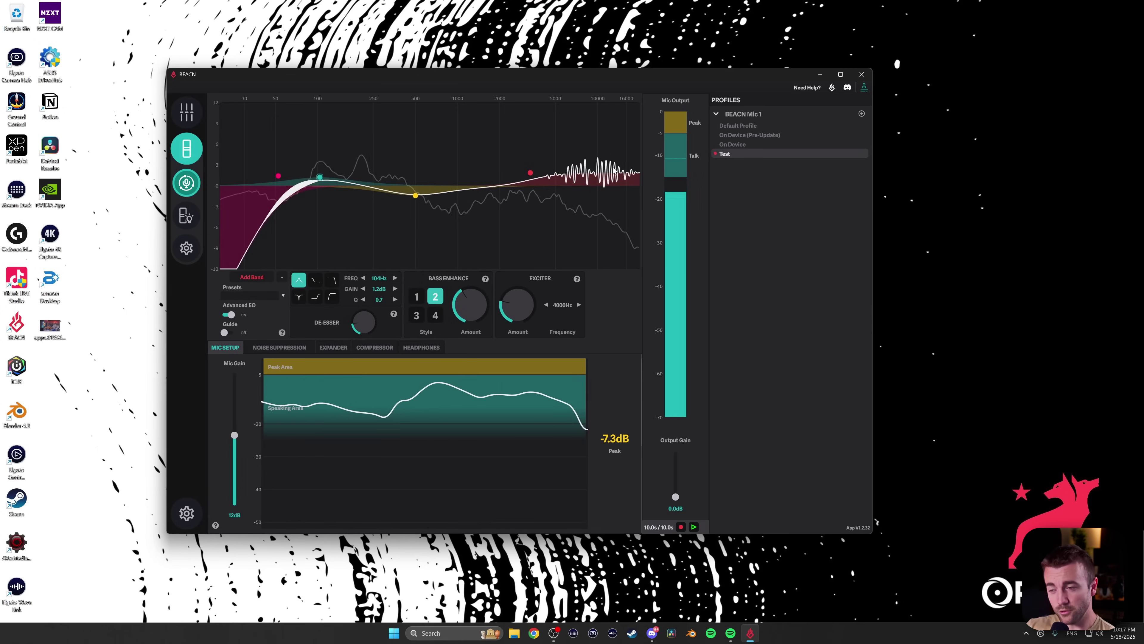
pyautogui.moveTo(531, 176); pyautogui.dragTo(531, 176)
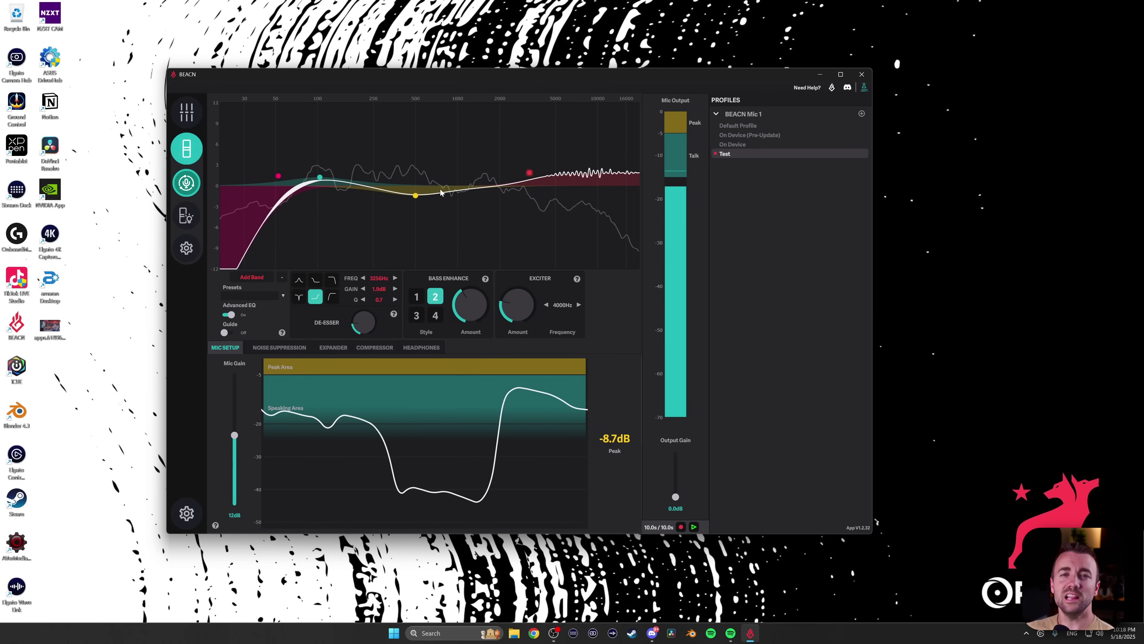
pyautogui.press('Delete')
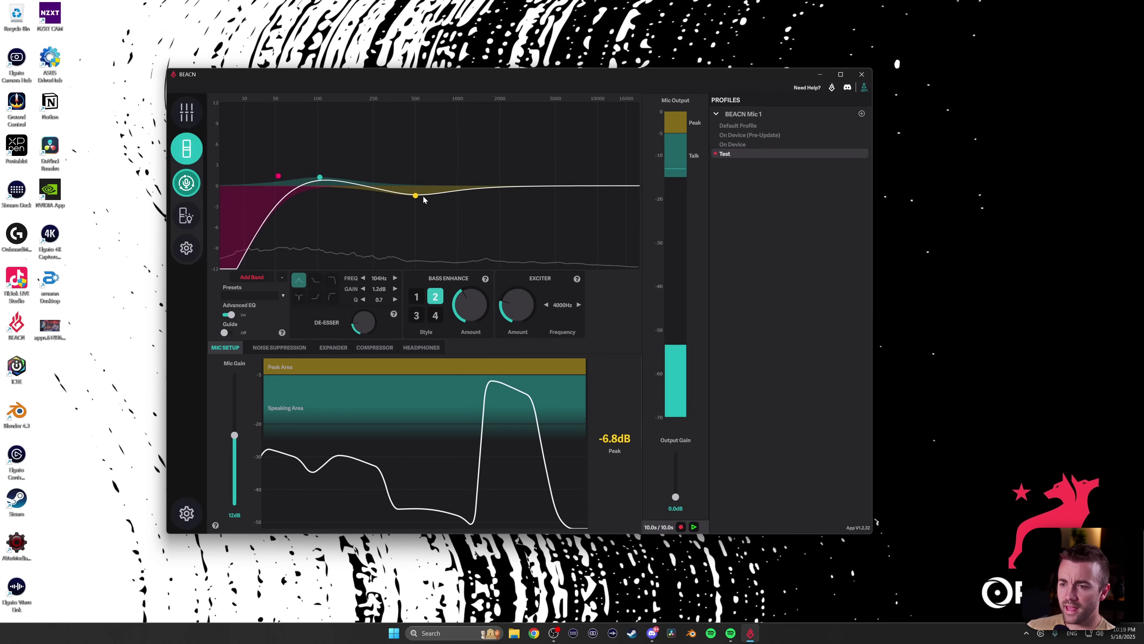
pyautogui.click(415, 196)
pyautogui.press('Delete')
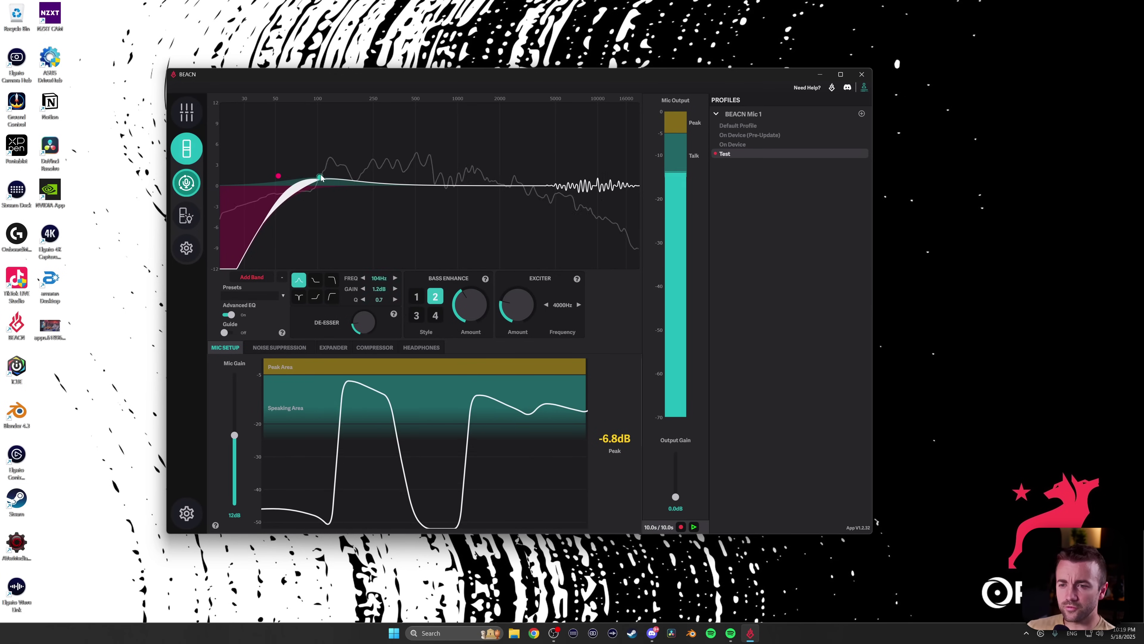
pyautogui.click(281, 277)
# Remove the 52 Hz high-pass band and add a wide +3.4 dB bell near 550 Hz
pyautogui.click(282, 277)
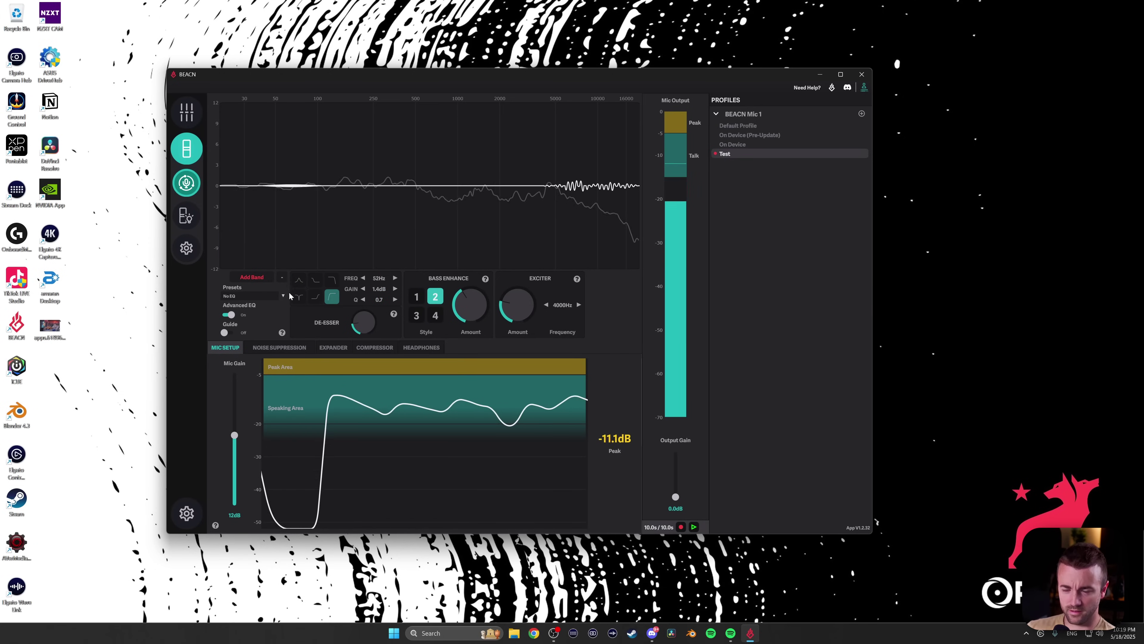
pyautogui.click(252, 277)
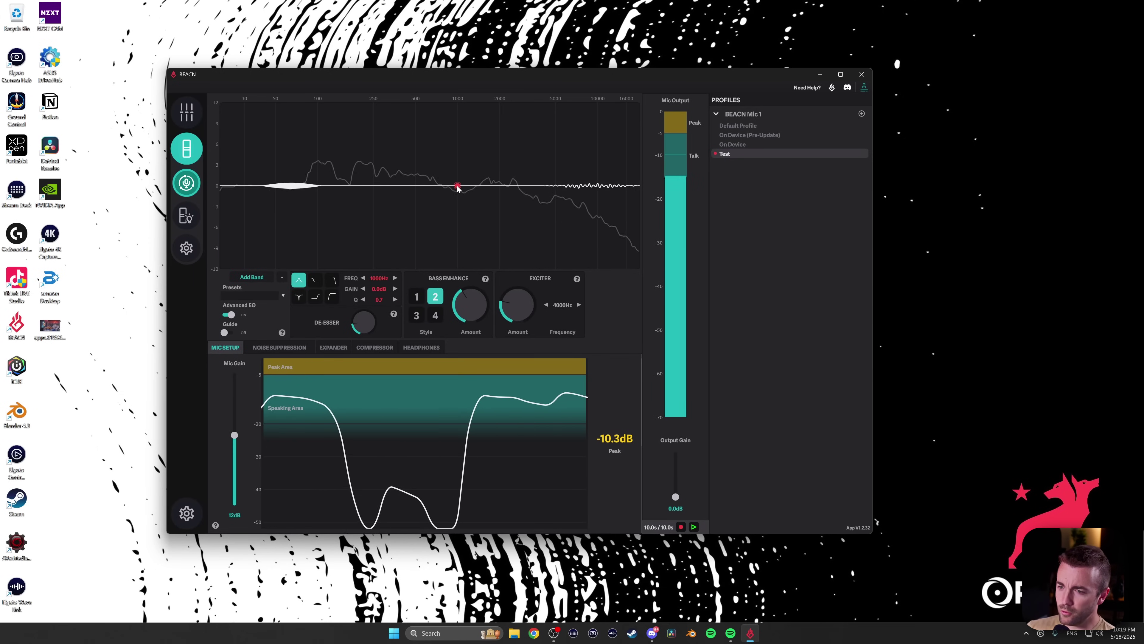
pyautogui.moveTo(457, 186); pyautogui.dragTo(335, 138)
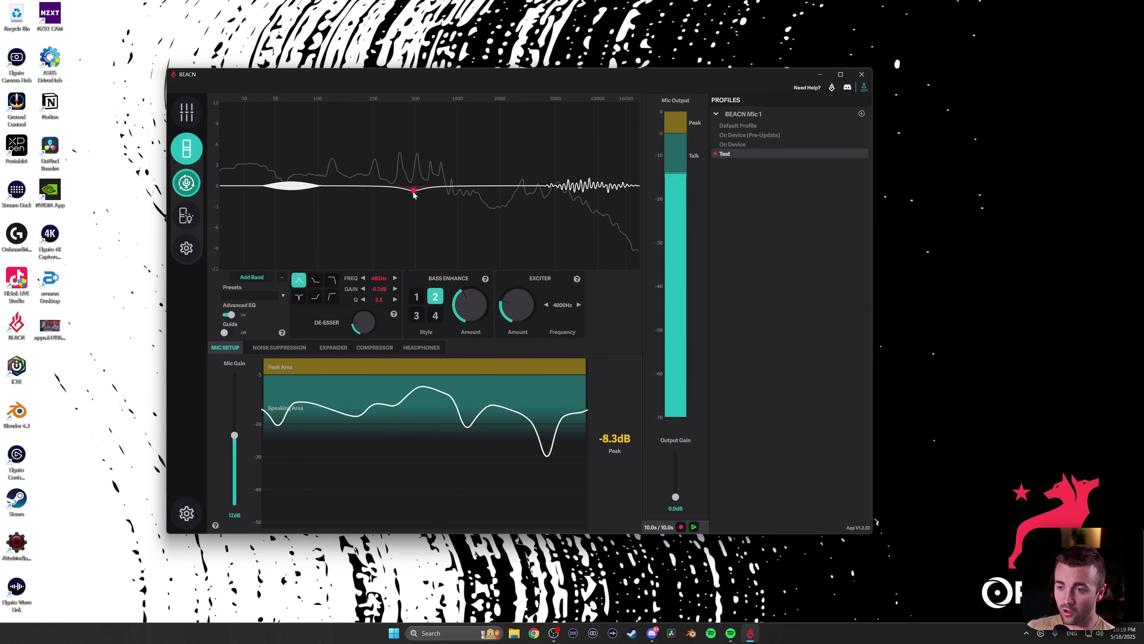
pyautogui.moveTo(416, 205); pyautogui.dragTo(415, 203)
pyautogui.scroll(-15, 384, 299)
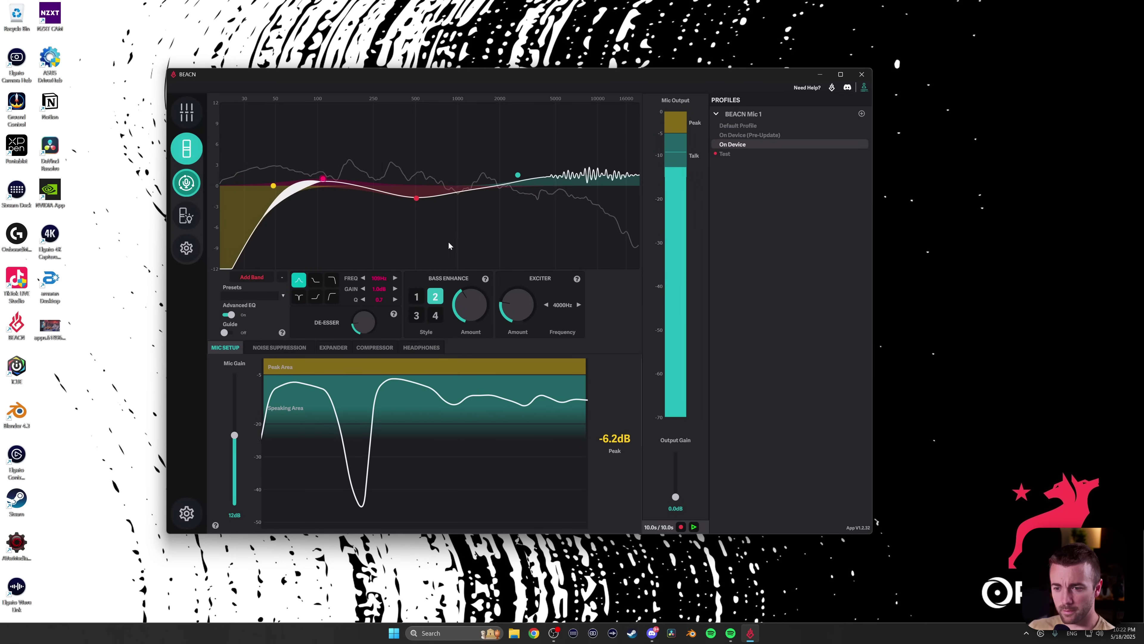
# Move from Noise Suppression to the Expander settings, showing a -60 dB threshold and 25% amount
pyautogui.click(284, 348)
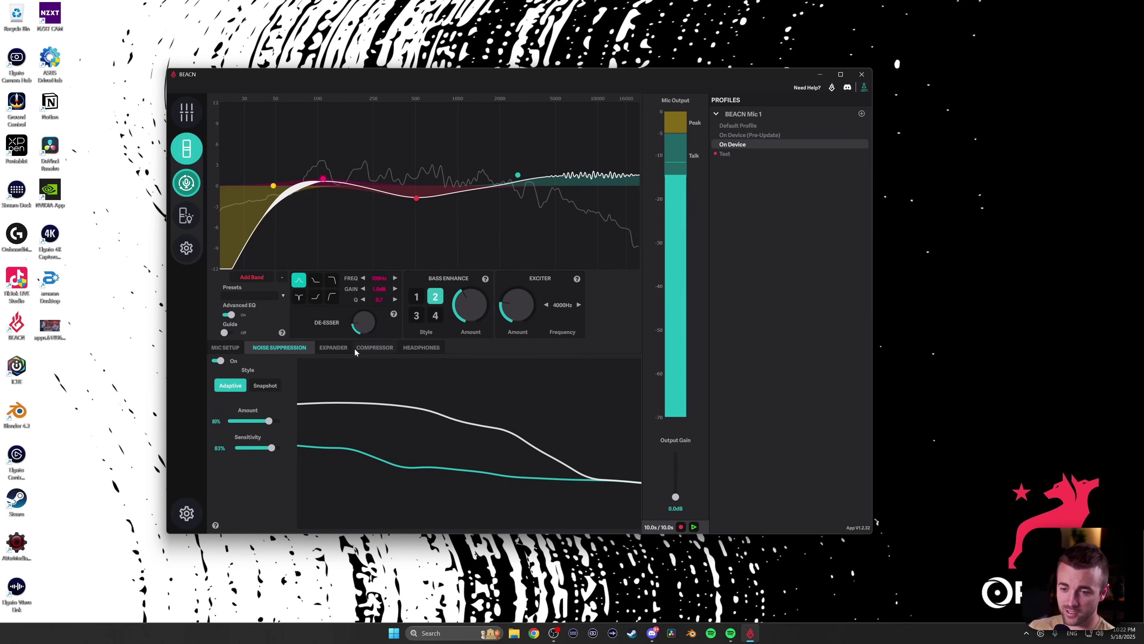
pyautogui.click(334, 348)
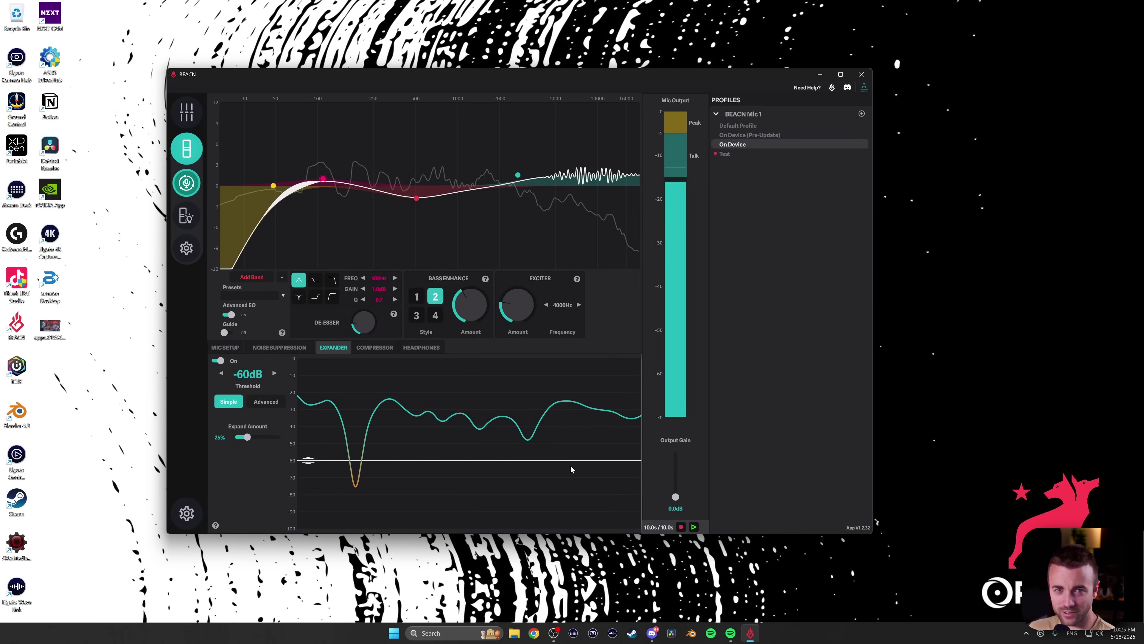
# Open the mic's Compressor settings
pyautogui.click(384, 348)
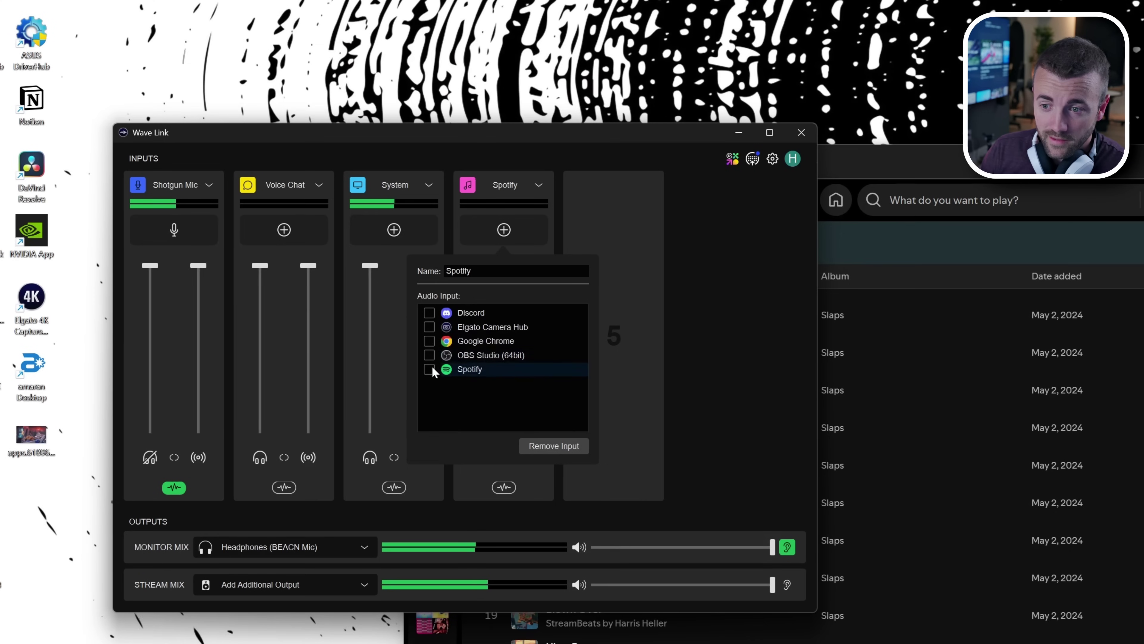
# Assign Spotify as the Spotify input's audio source and lower its stream mix to 58%
pyautogui.click(671, 246)
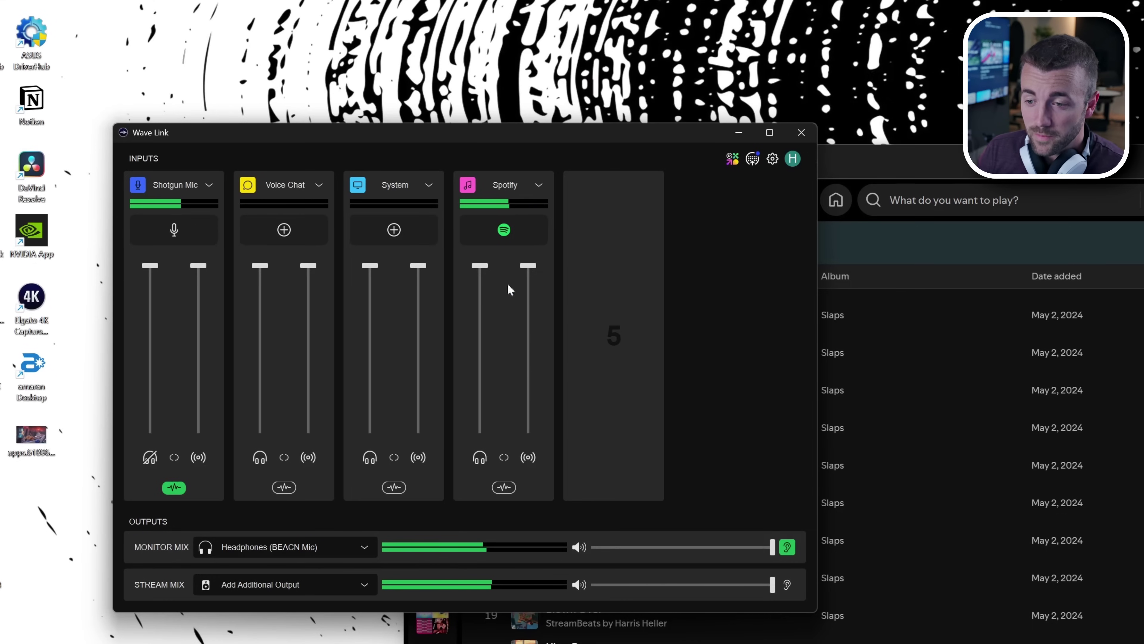
pyautogui.moveTo(533, 268)
pyautogui.moveTo(533, 268); pyautogui.dragTo(531, 332)
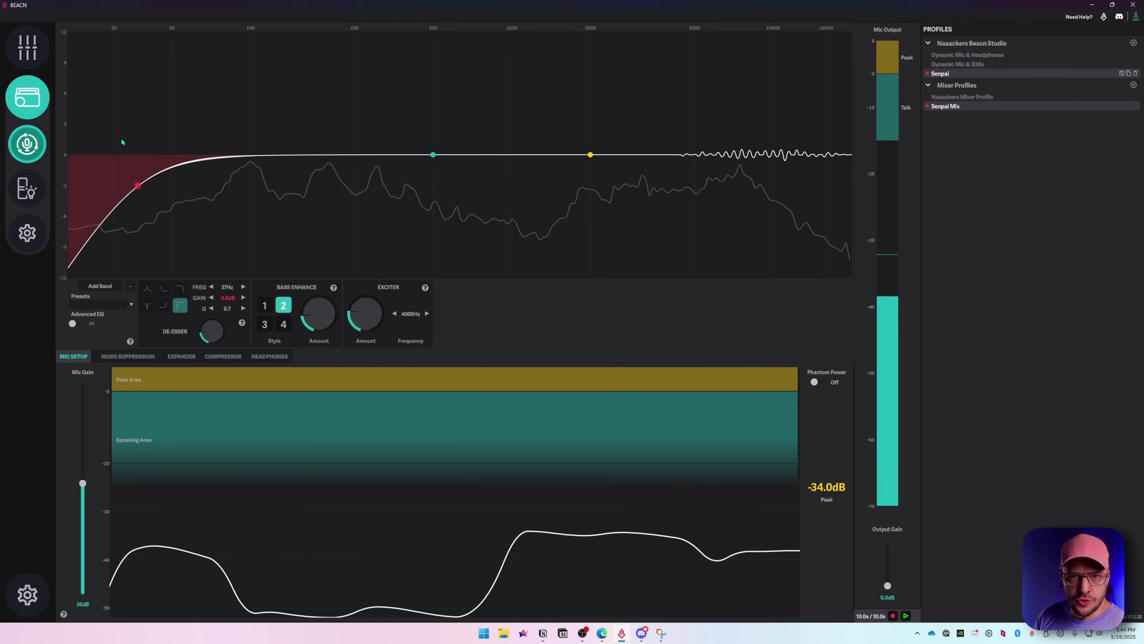
# Go to the mixer page and enable the BEACN Mixing Suite when prompted
pyautogui.click(35, 52)
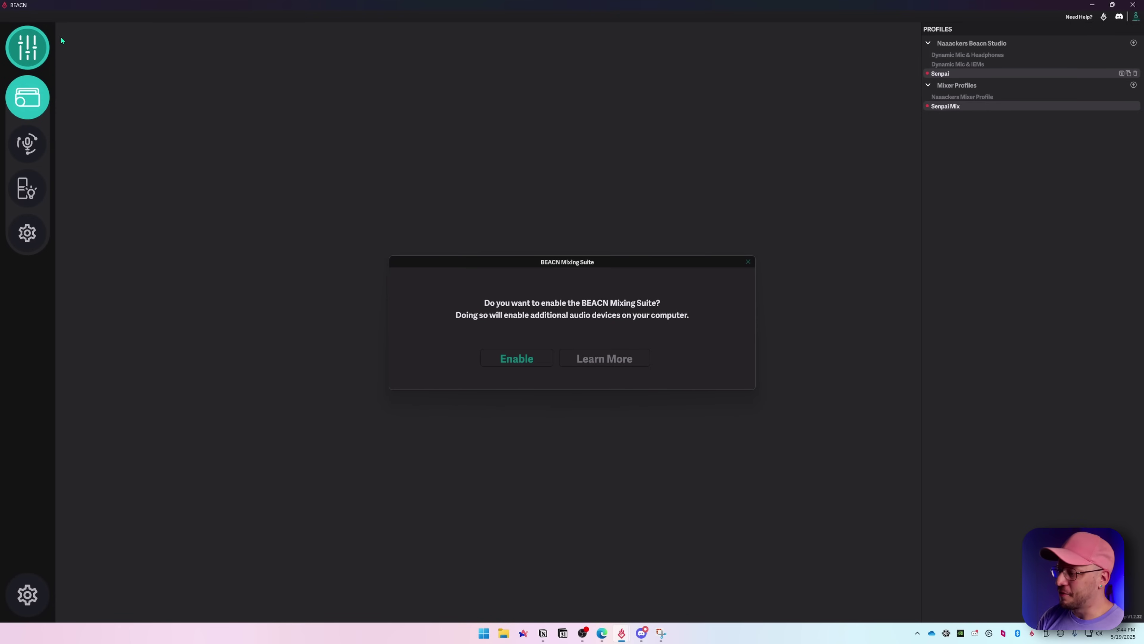
pyautogui.click(519, 359)
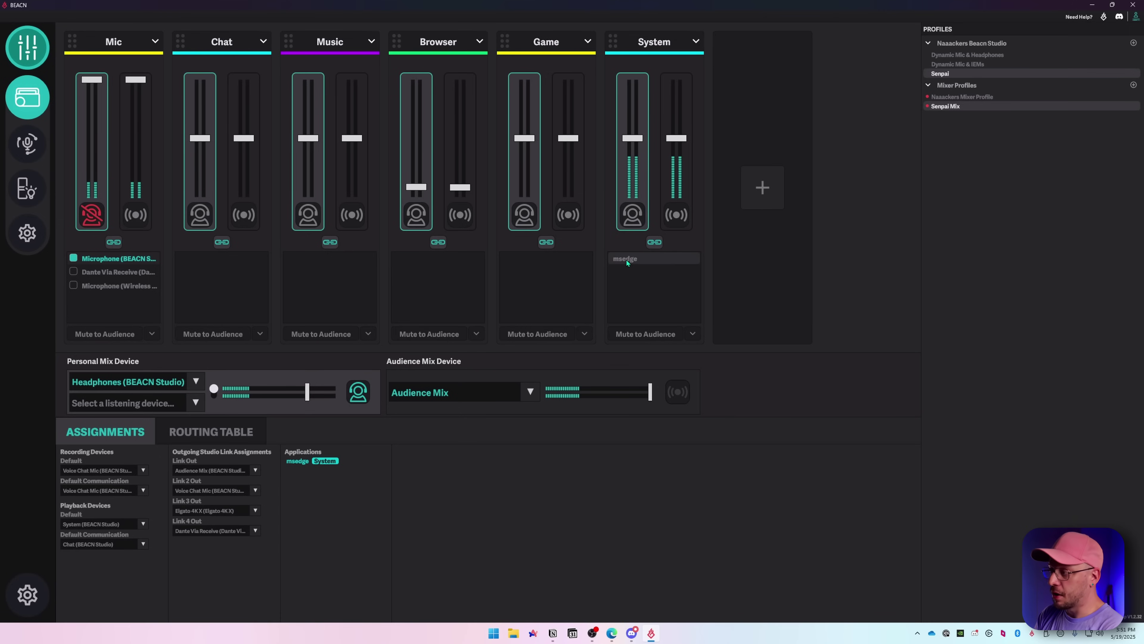
# Rename the msedge app to 'The Best Browser' and move it into the Browser channel
pyautogui.moveTo(627, 262); pyautogui.dragTo(658, 249)
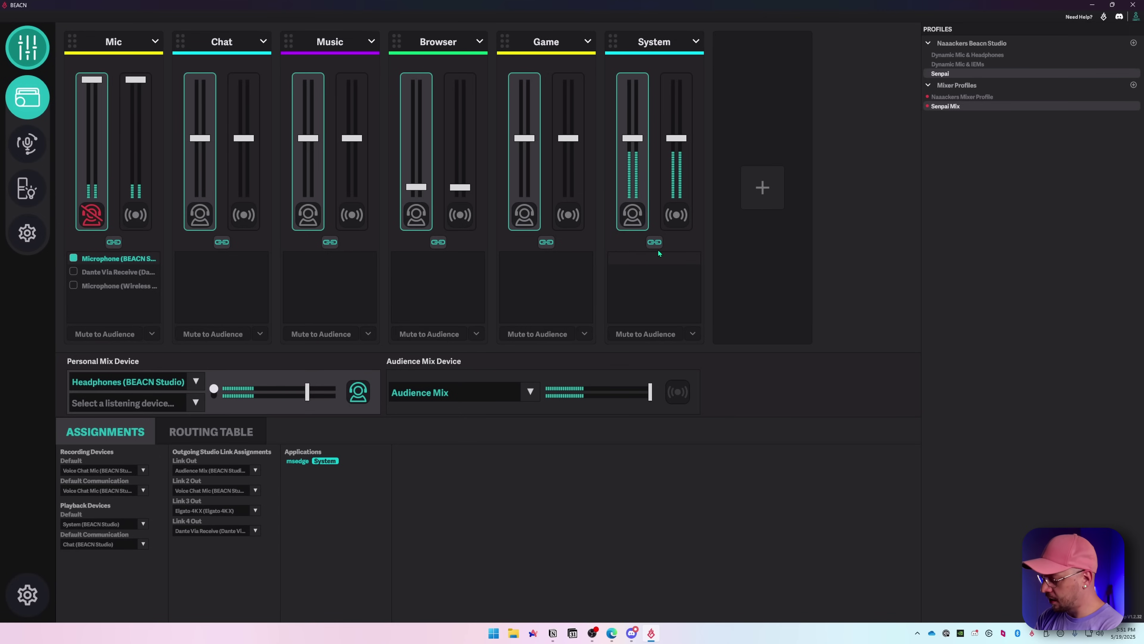
pyautogui.write('The Bes')
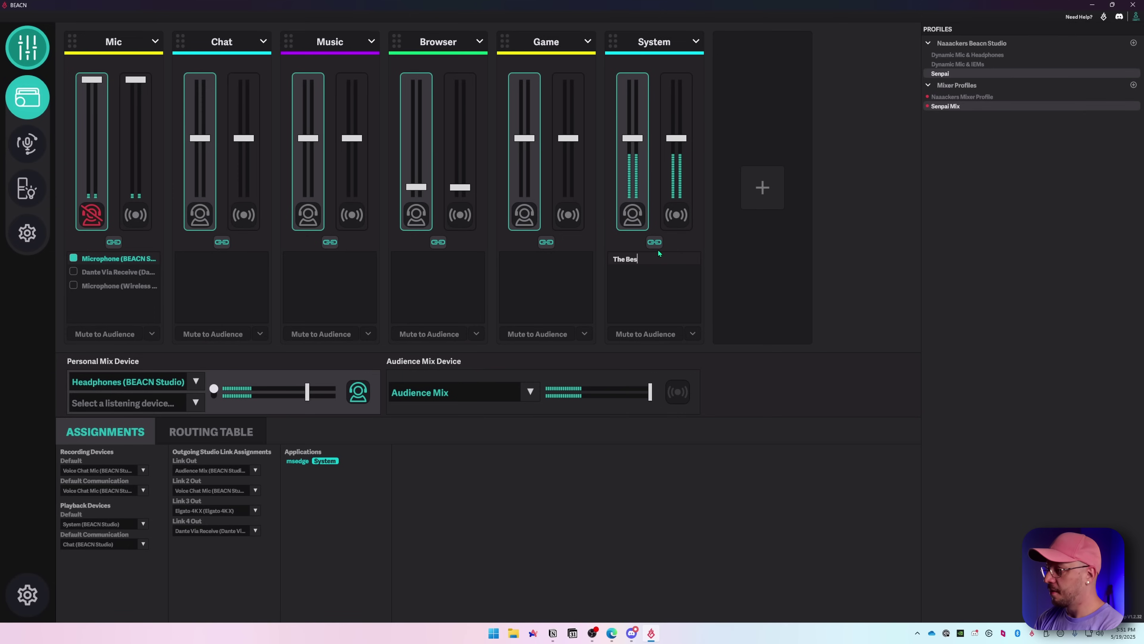
pyautogui.write('t Brw')
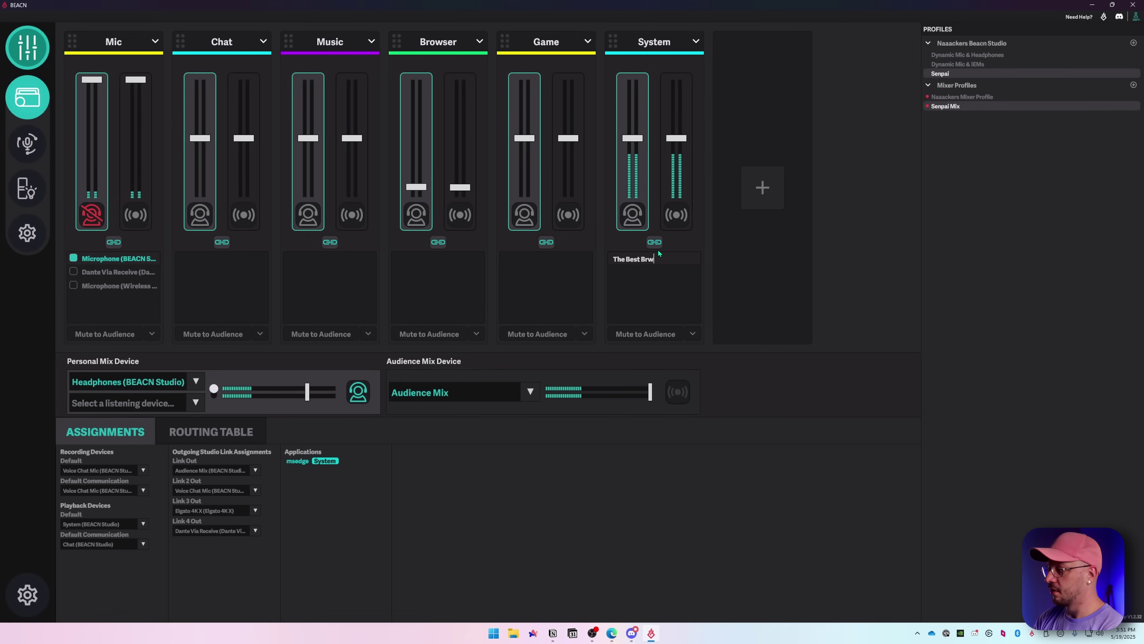
pyautogui.press('BackSpace')
pyautogui.write('owser')
pyautogui.press('Return')
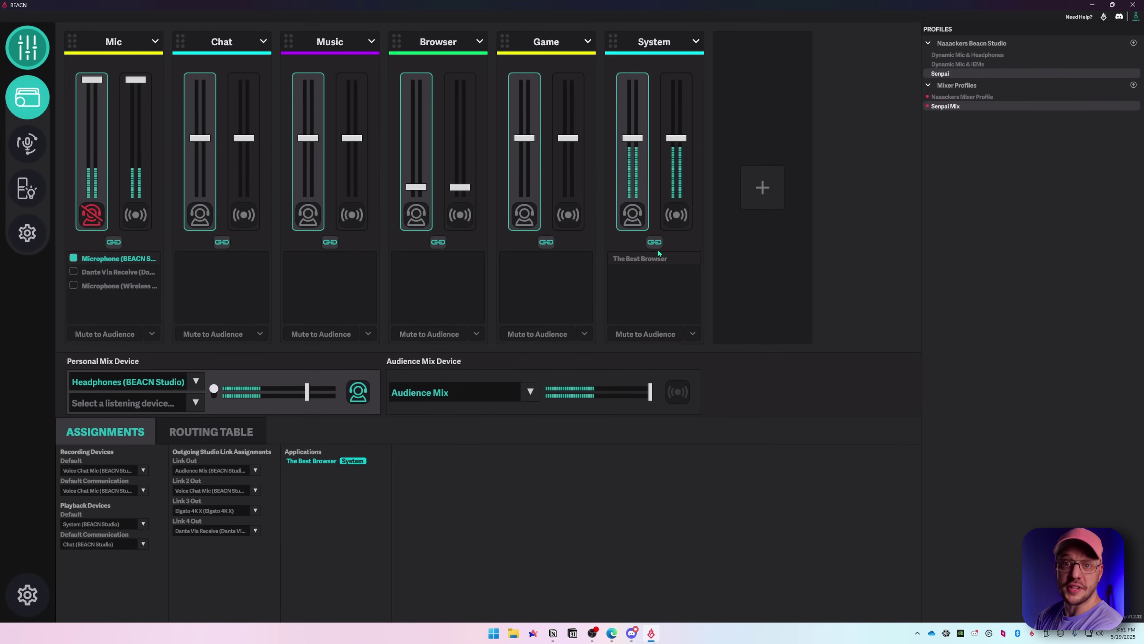
pyautogui.scroll(-5, 648, 273)
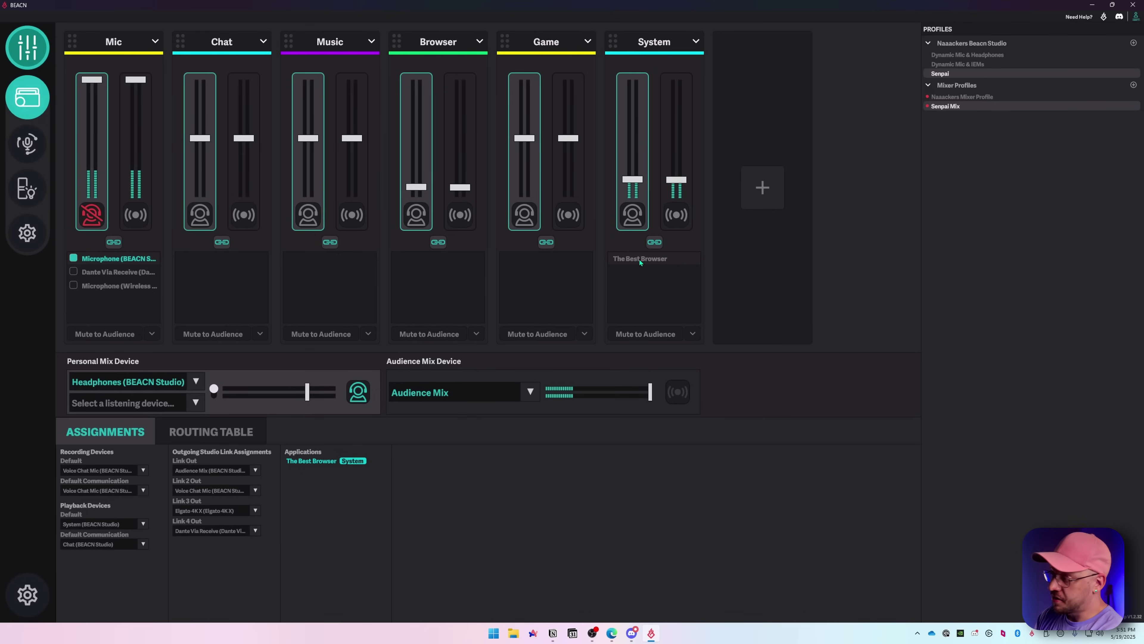
pyautogui.moveTo(643, 258); pyautogui.dragTo(643, 283)
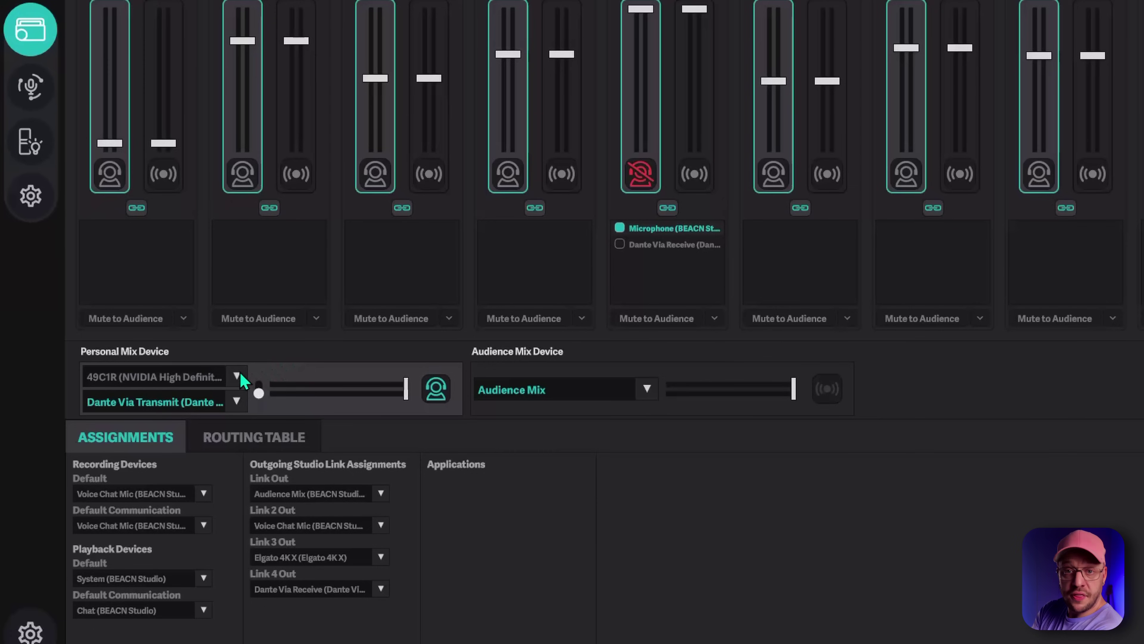
# Set the personal mix to Headphones (BEACN Studio), listening through Speakers (High Definition Audio Device)
pyautogui.click(237, 375)
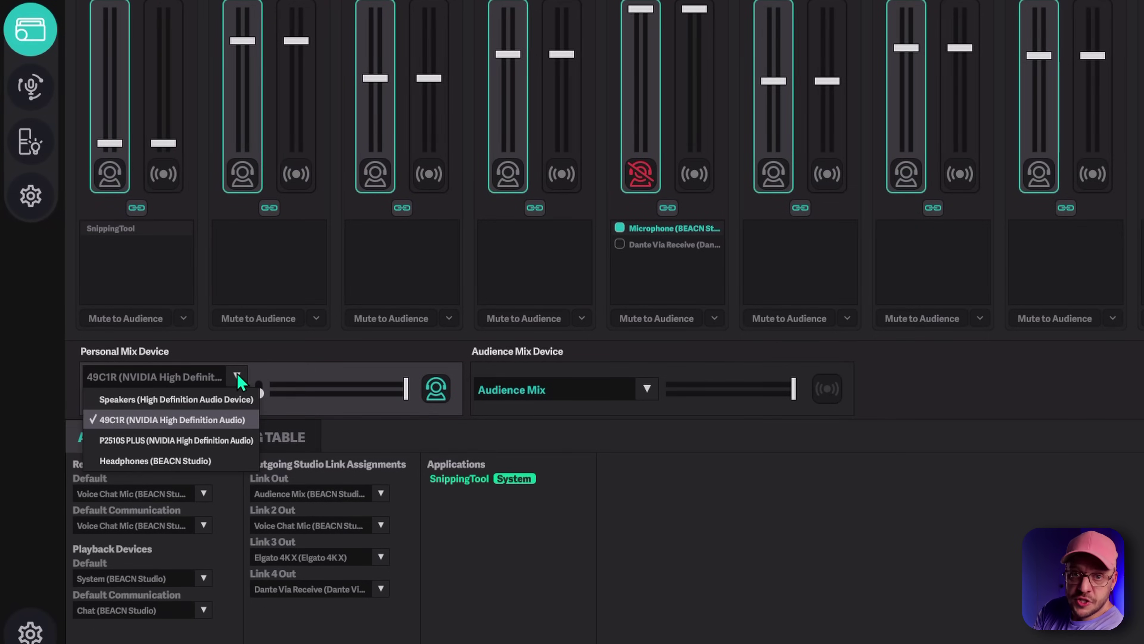
pyautogui.click(222, 460)
pyautogui.click(238, 401)
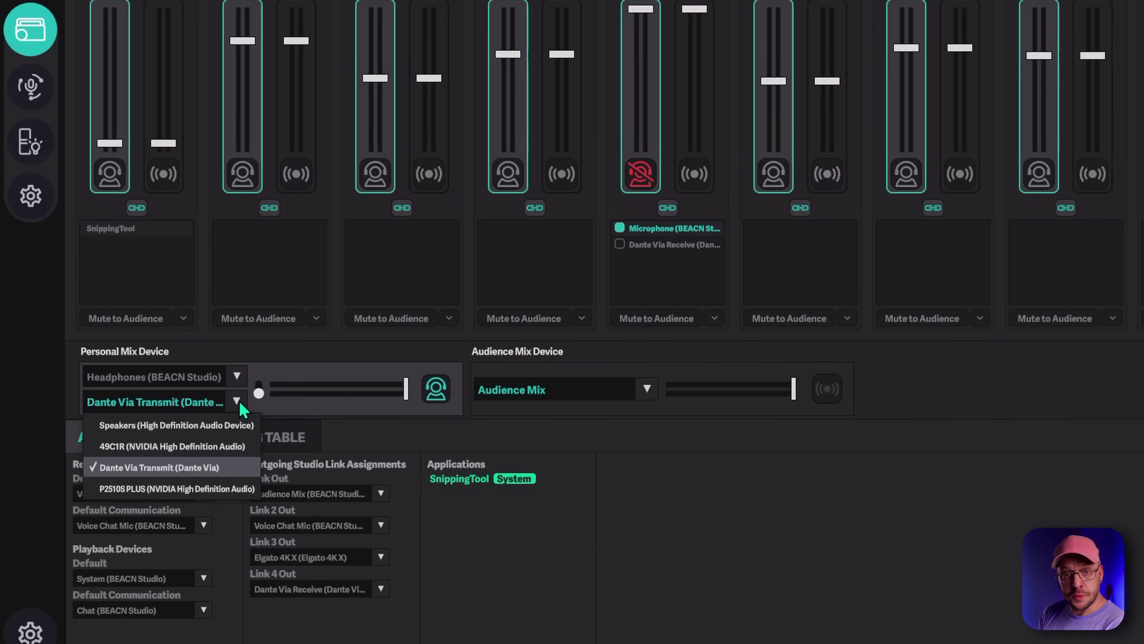
pyautogui.click(243, 428)
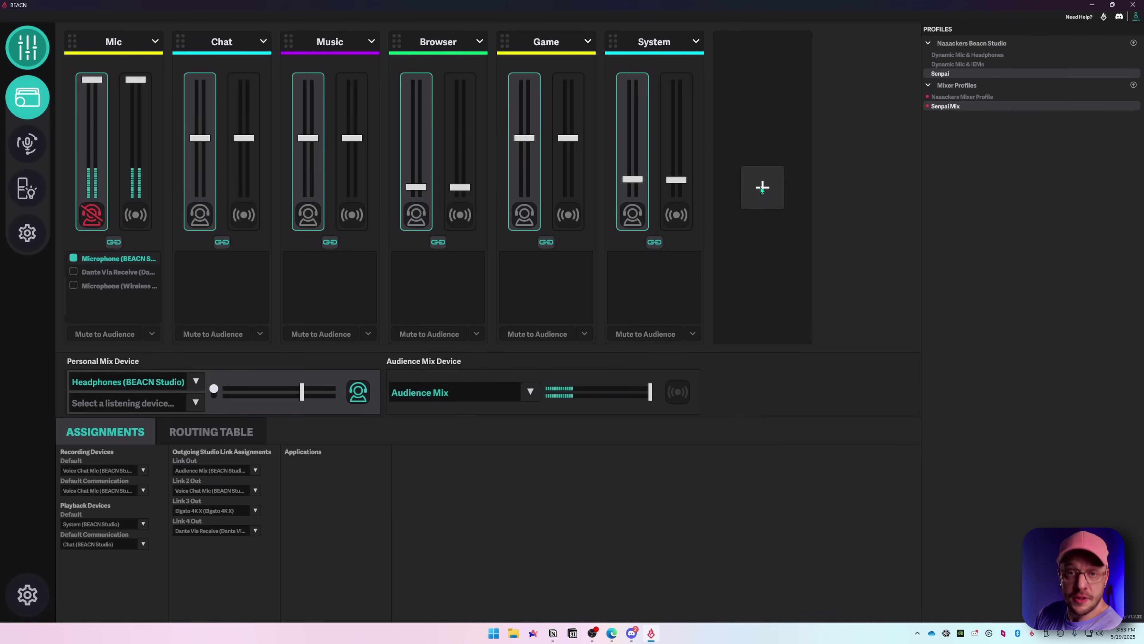
# Review addable channel types, then set Windows output to System (BEACN Studio) and open input devices
pyautogui.click(761, 189)
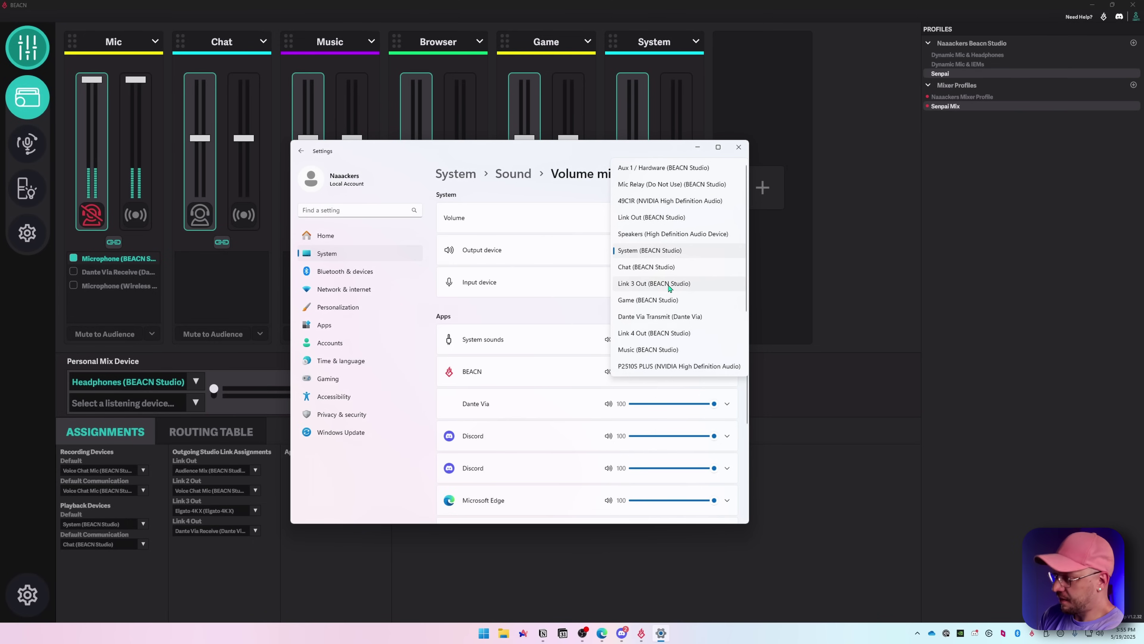
pyautogui.click(667, 284)
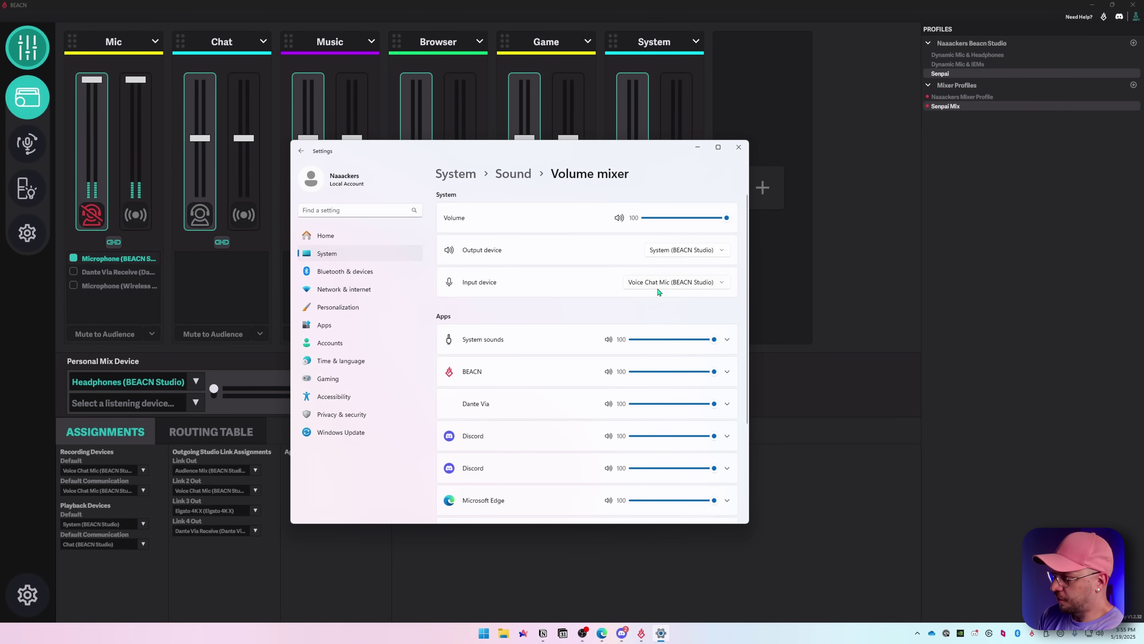
pyautogui.click(692, 284)
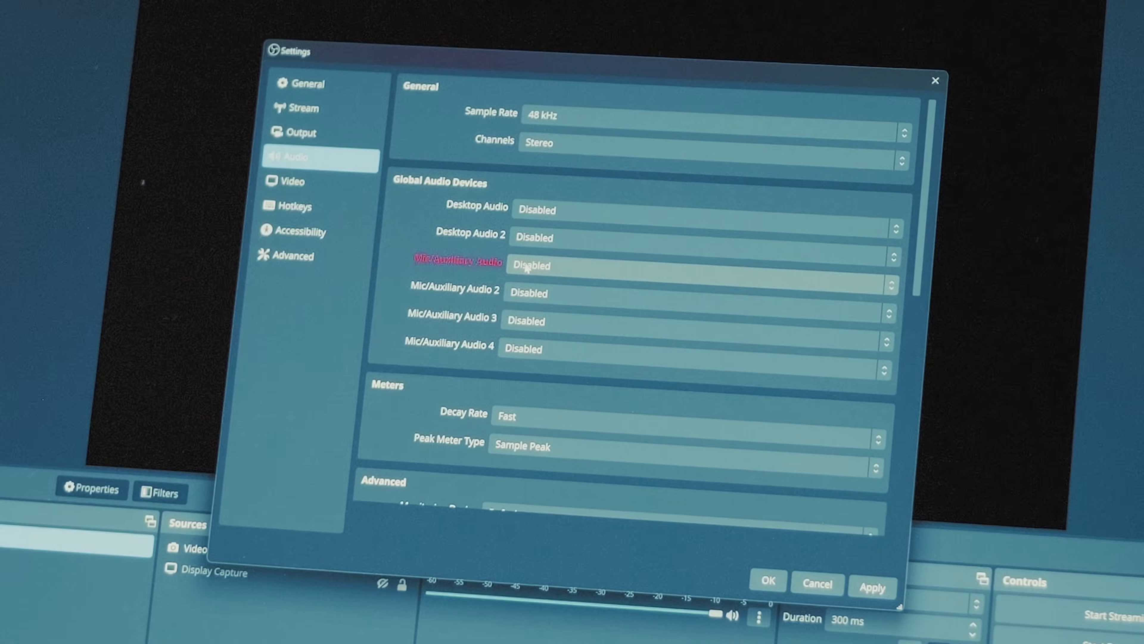
# Choose Link In (BEACN Studio) as the OBS Mic/Auxiliary Audio device
pyautogui.click(530, 277)
pyautogui.click(545, 356)
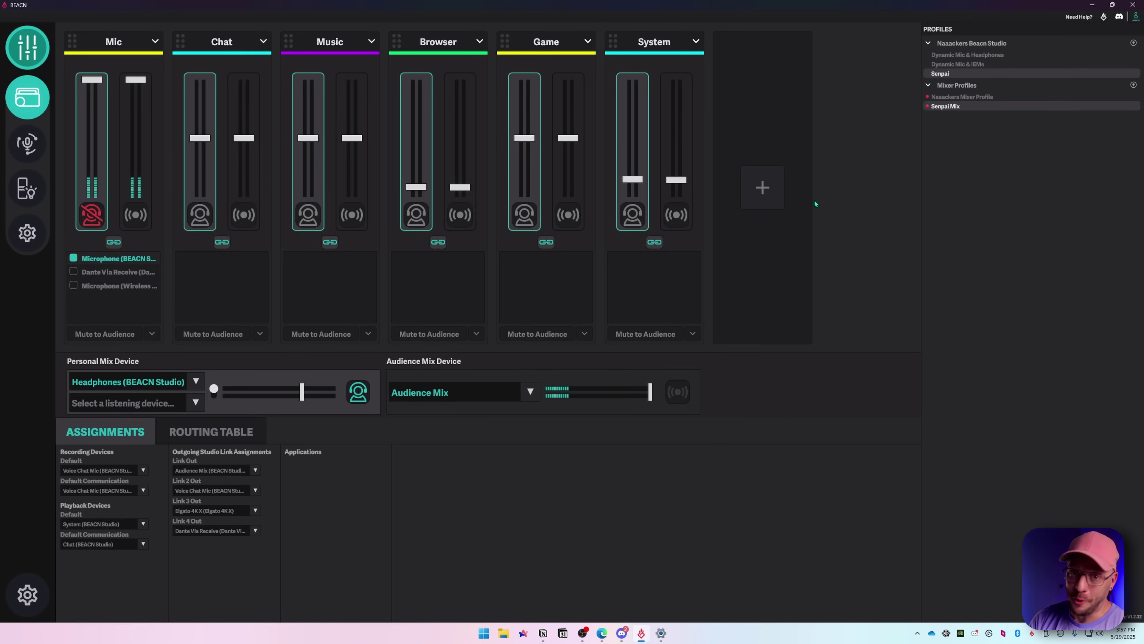
pyautogui.click(1136, 17)
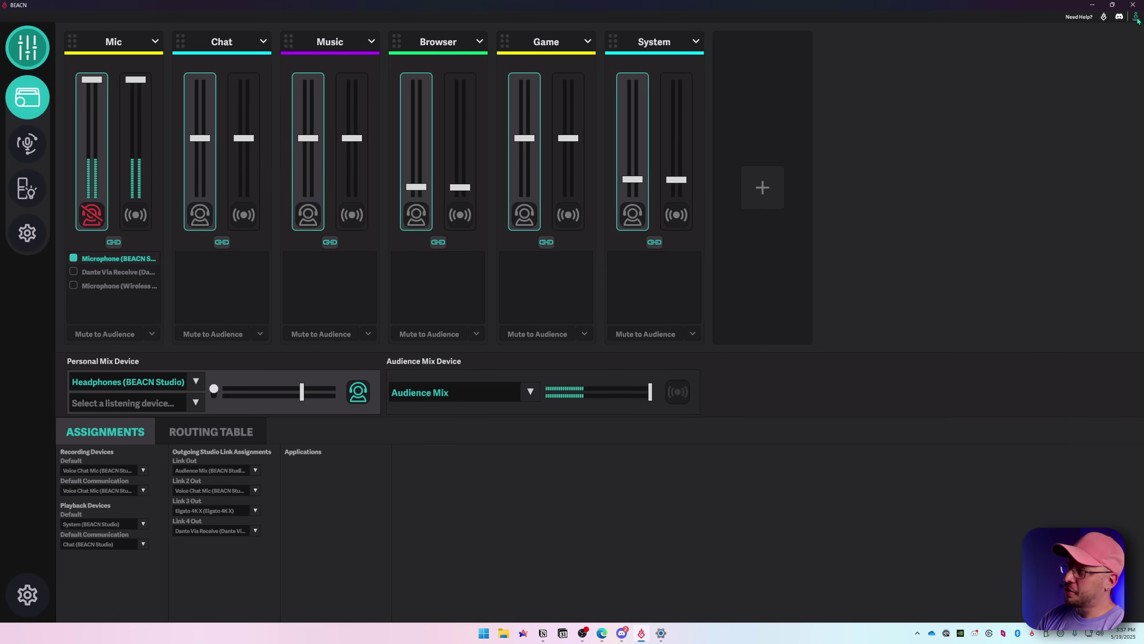
pyautogui.click(1136, 18)
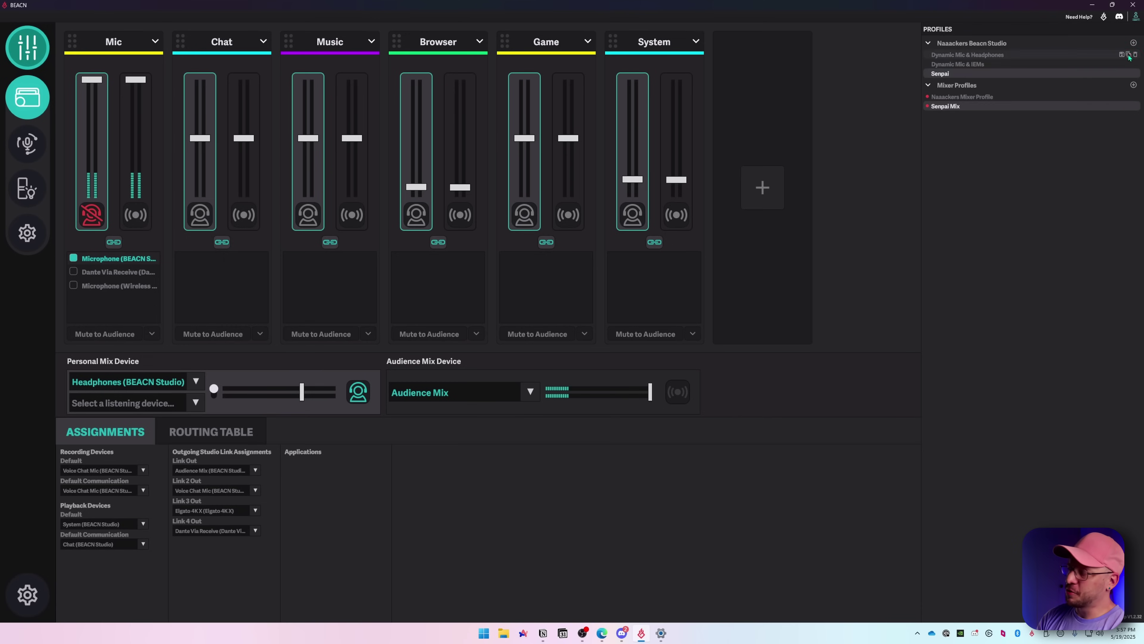